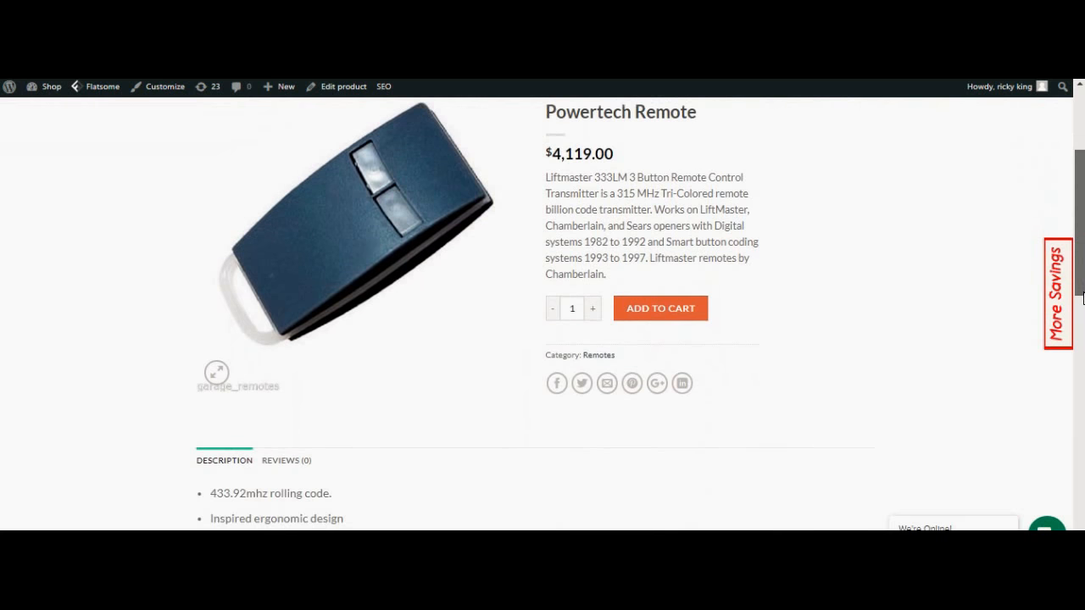
Change the Powertech Remote's product type to Variable product and show its Attributes settings
scroll(1083, 318, "down", 1)
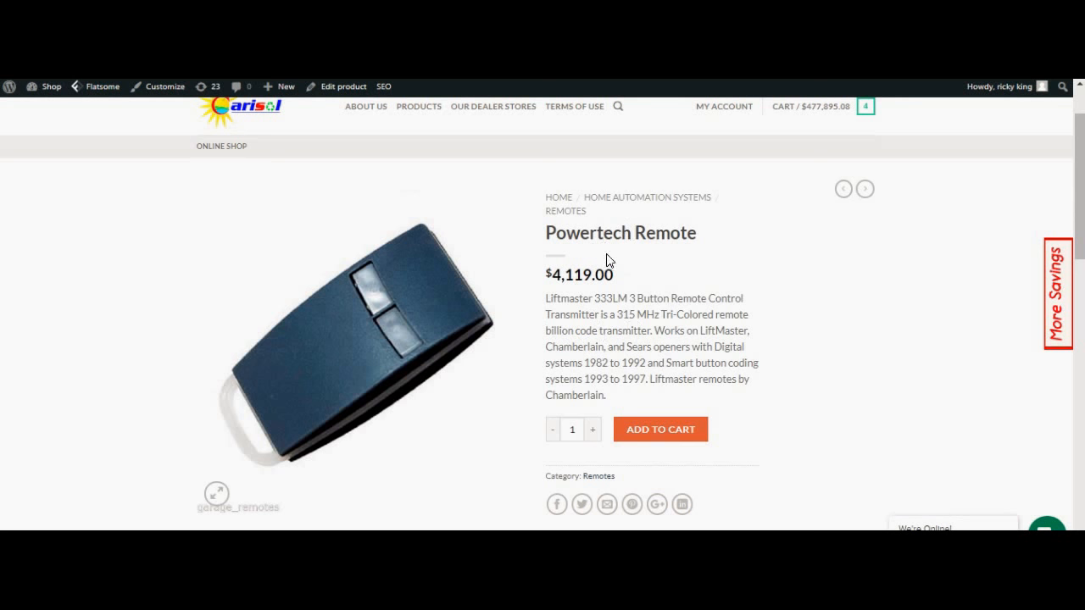
mouse_move(161, 86)
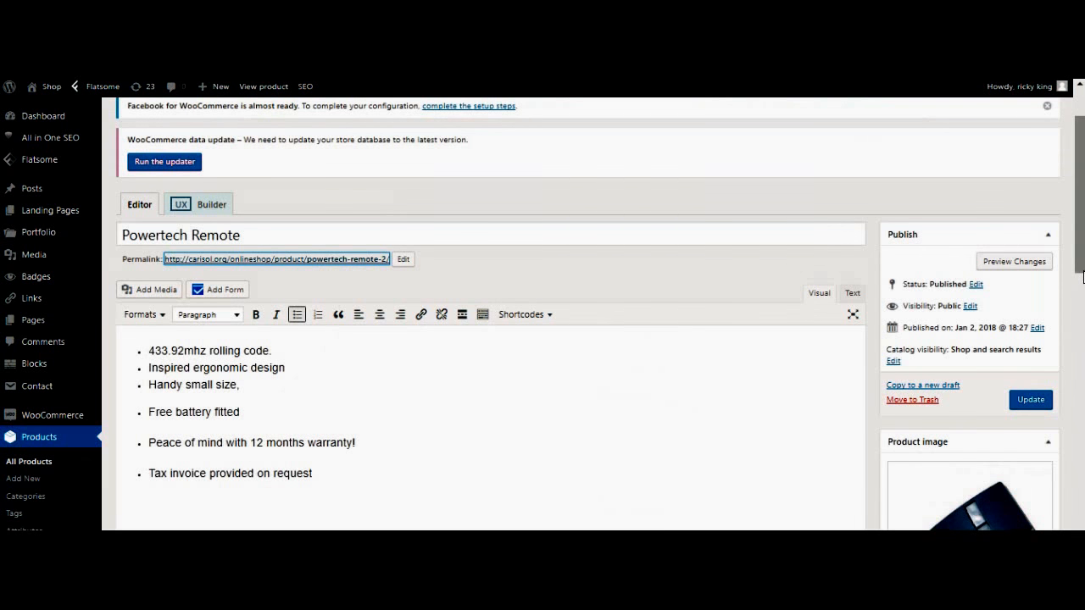
scroll(1083, 271, "down", 4)
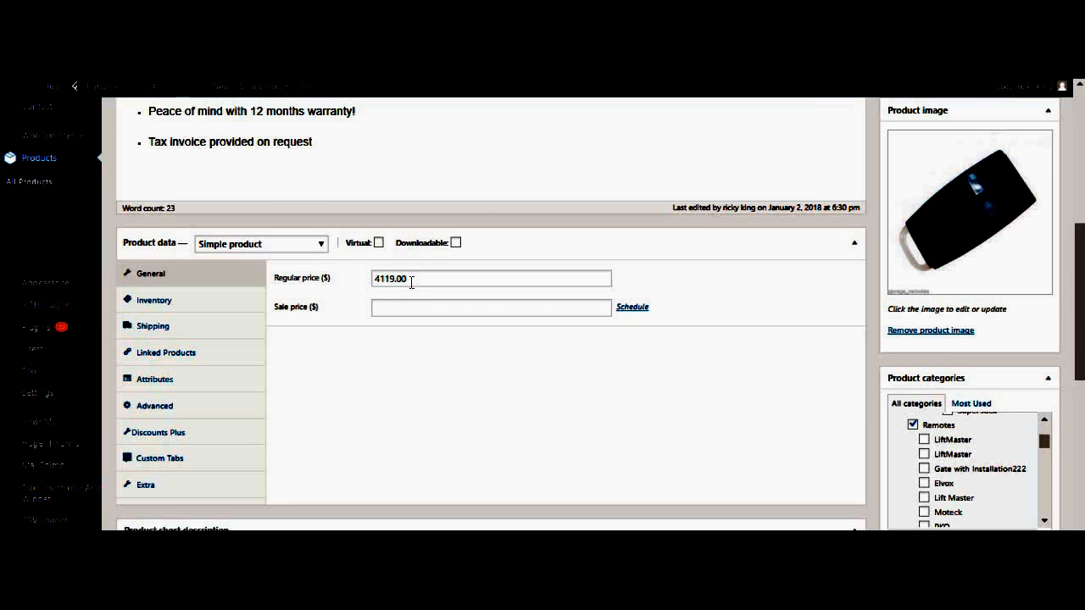
left_click(317, 248)
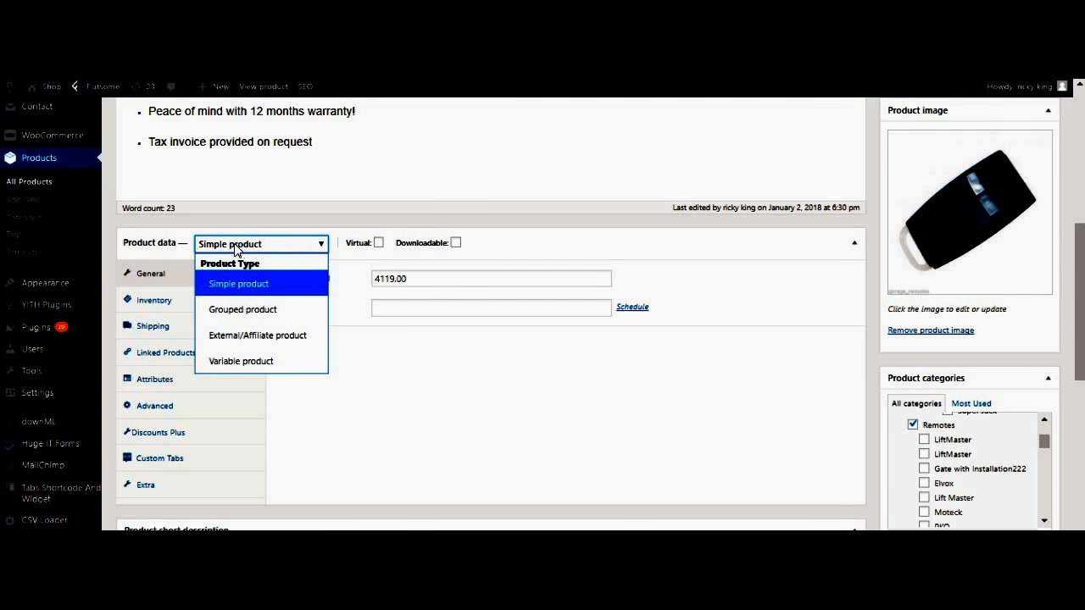
left_click(252, 362)
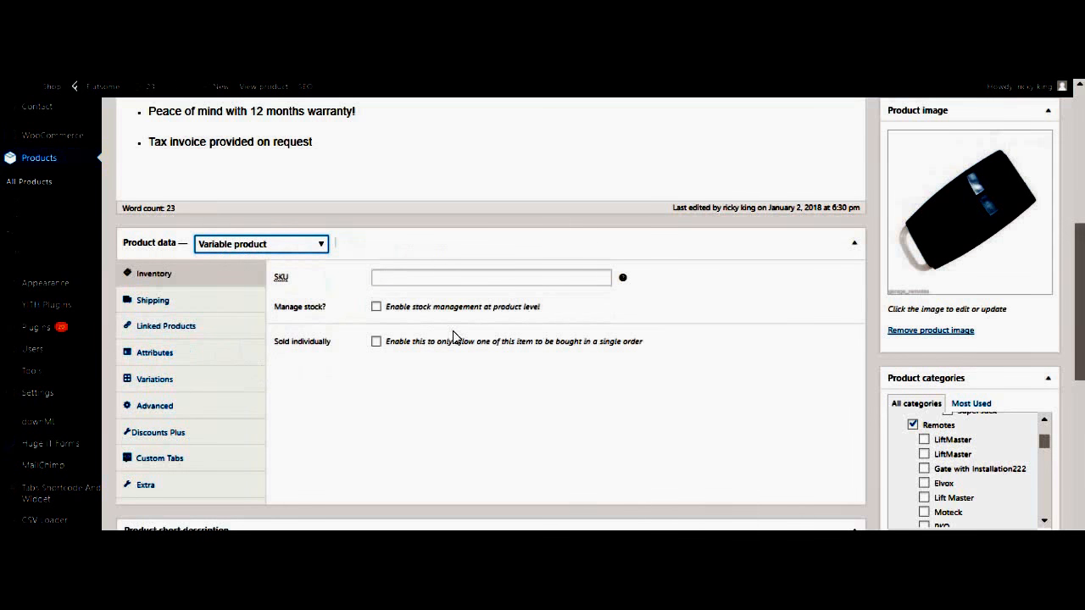
left_click(150, 362)
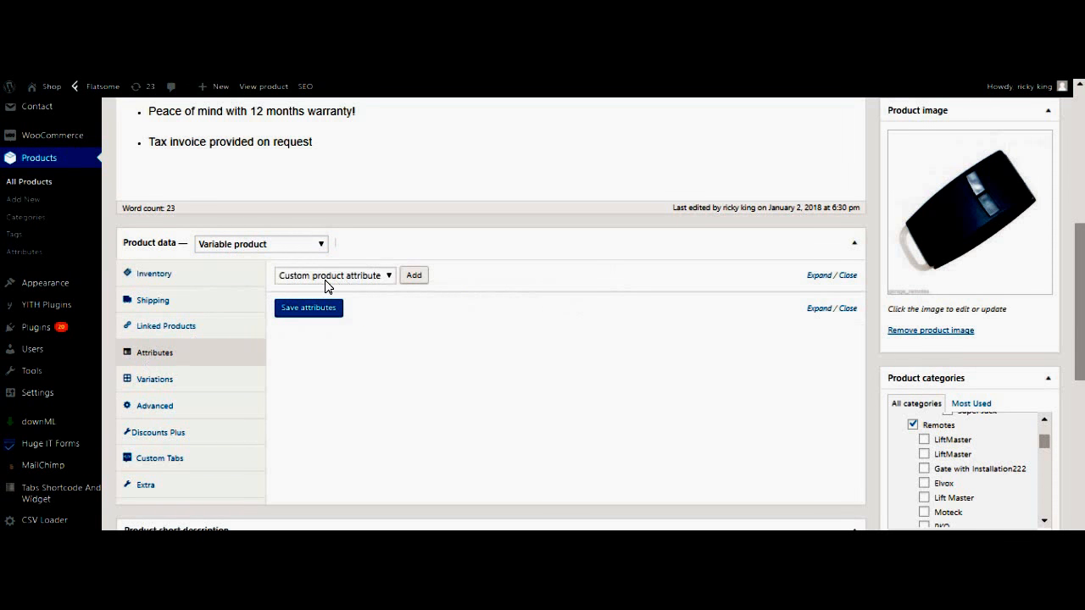
Add a blank Custom product attribute and place the cursor in its Name field
left_click(390, 285)
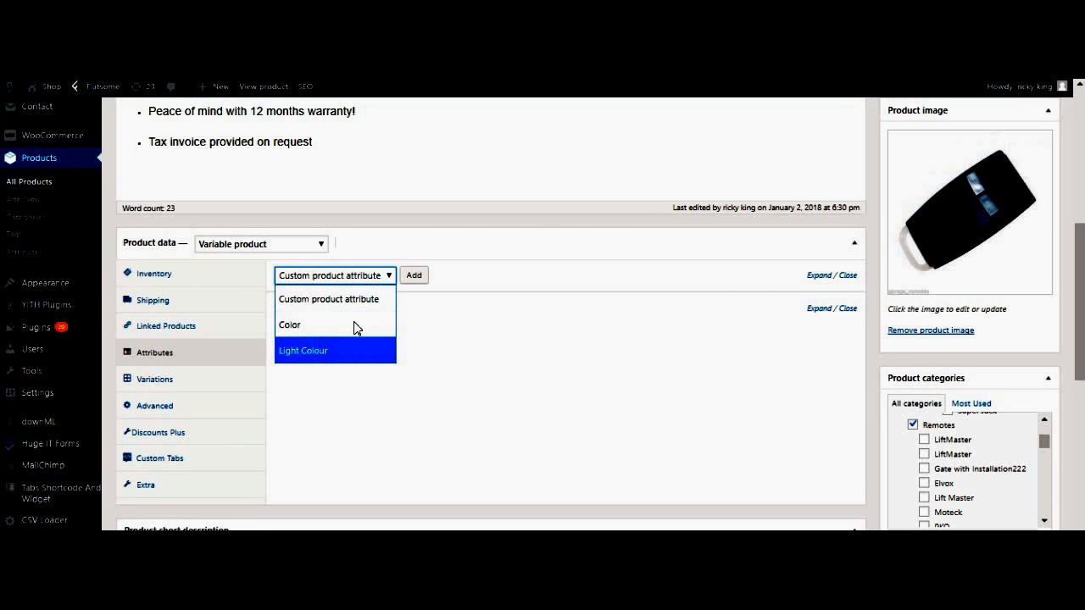
left_click(379, 279)
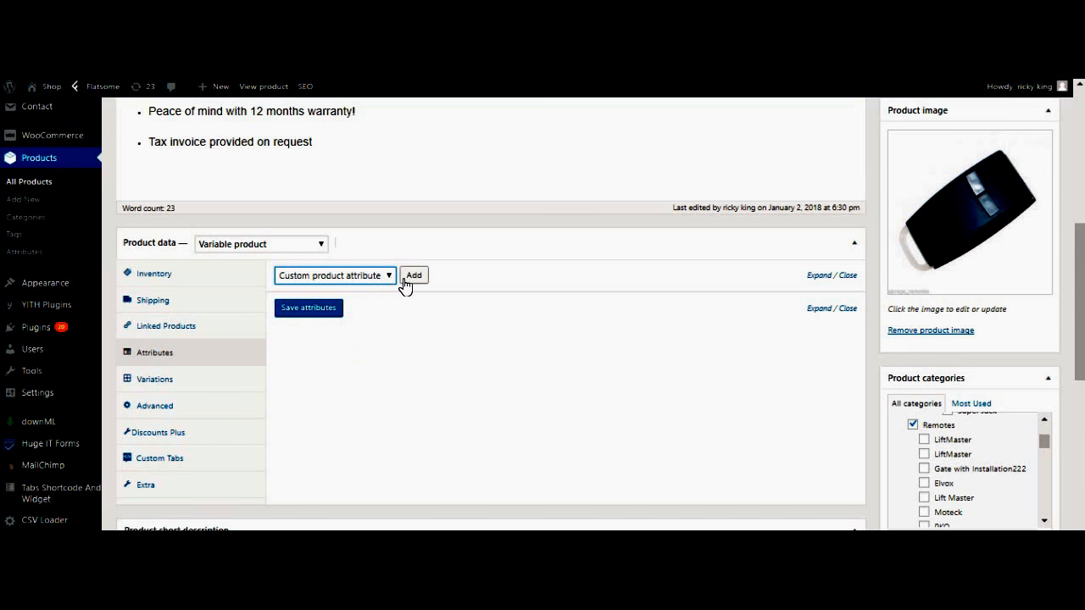
left_click(415, 278)
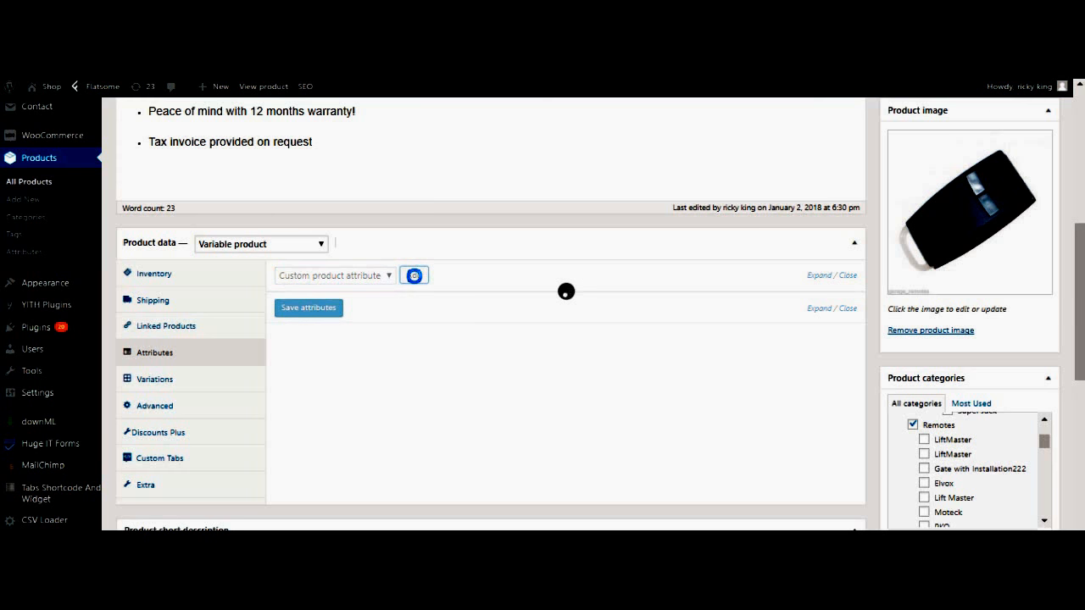
left_click(348, 354)
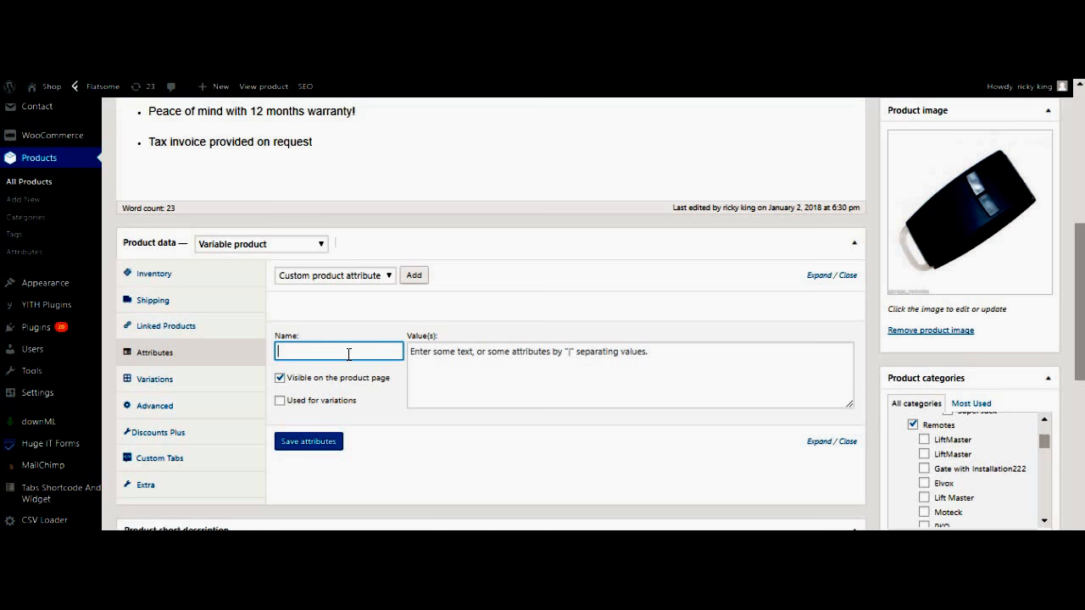
Name the attribute 'size' with values 'large | Med | sml', tick Used for variations, and save
type("la")
left_click(423, 361)
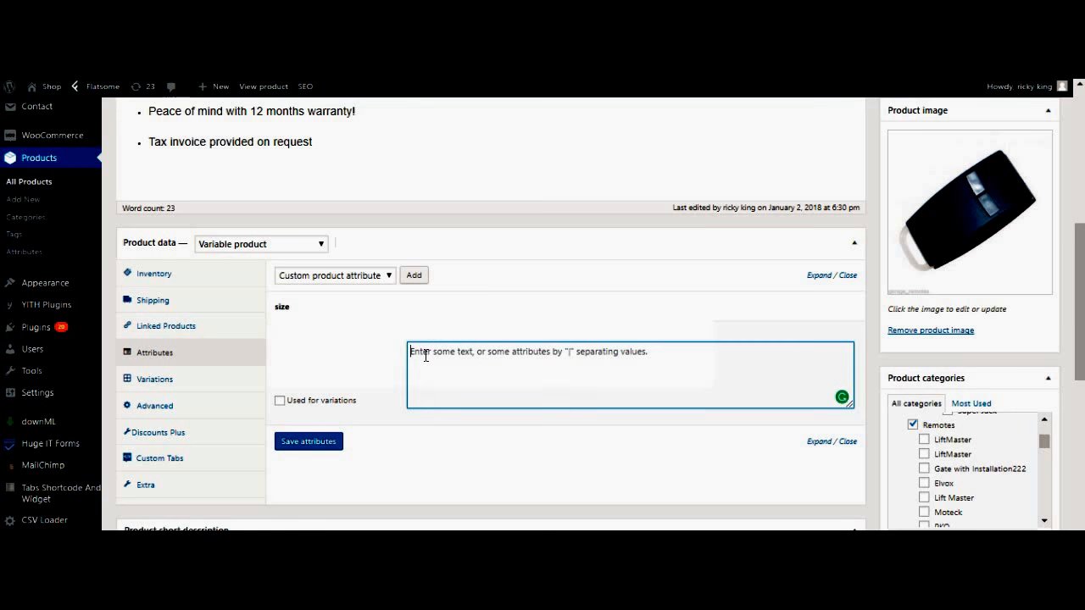
type("large")
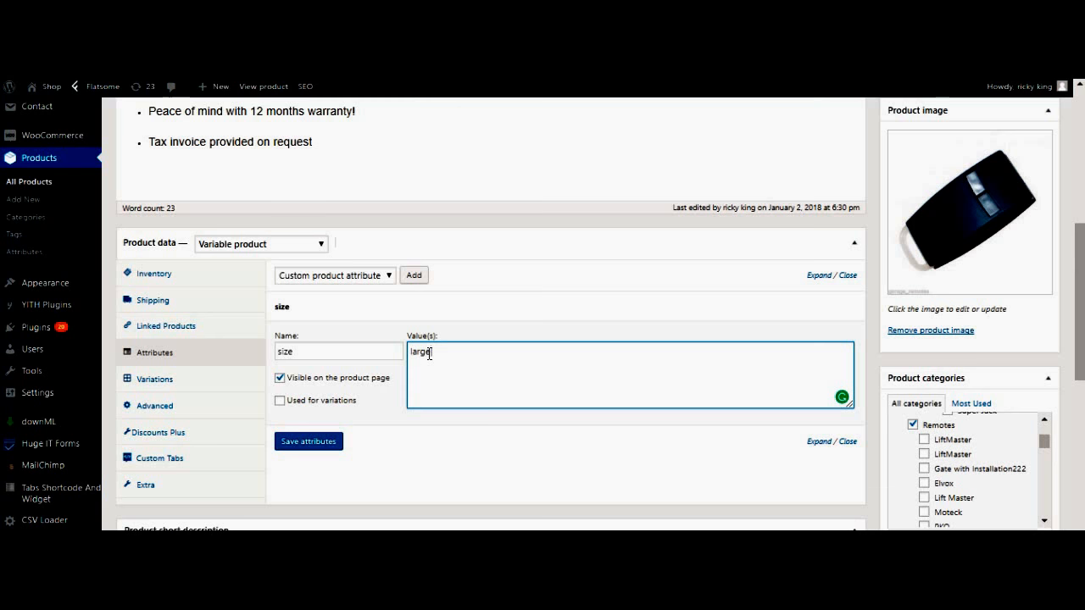
type("|")
type("Med |")
type("sml")
left_click(280, 402)
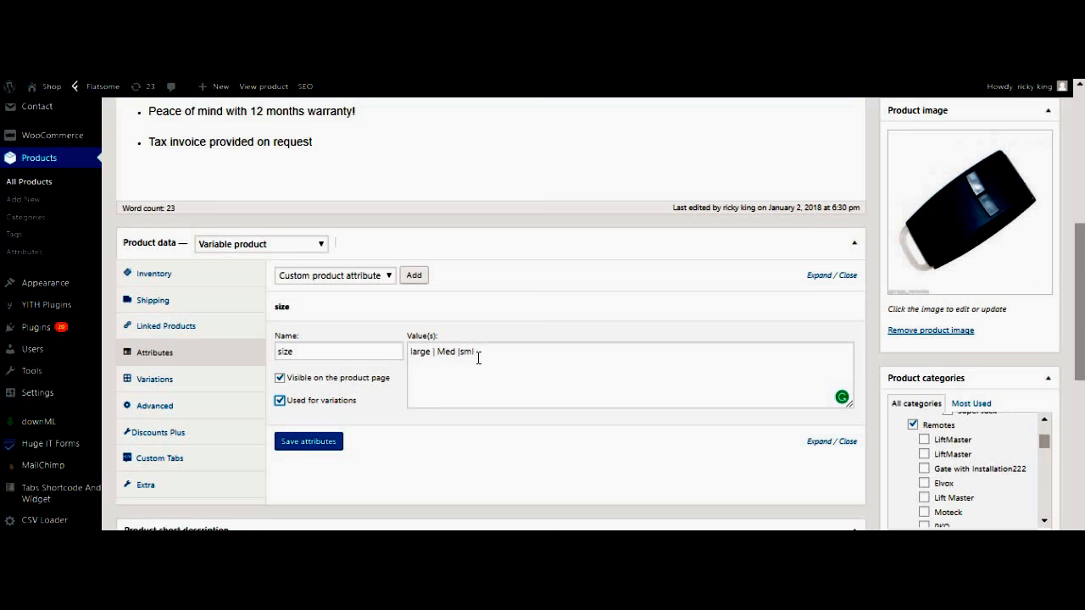
left_click(316, 443)
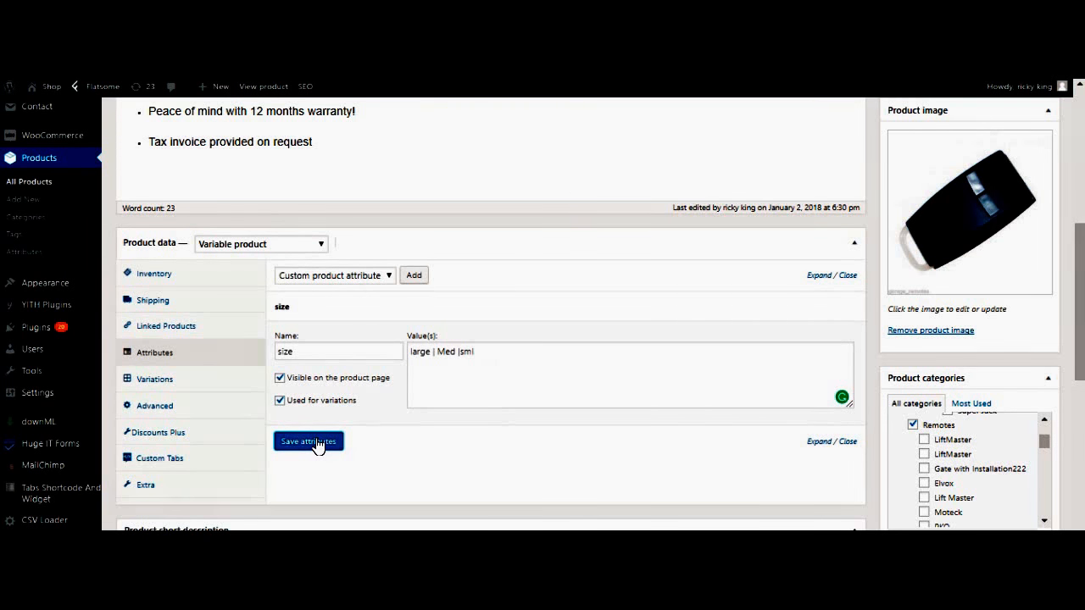
left_click(146, 383)
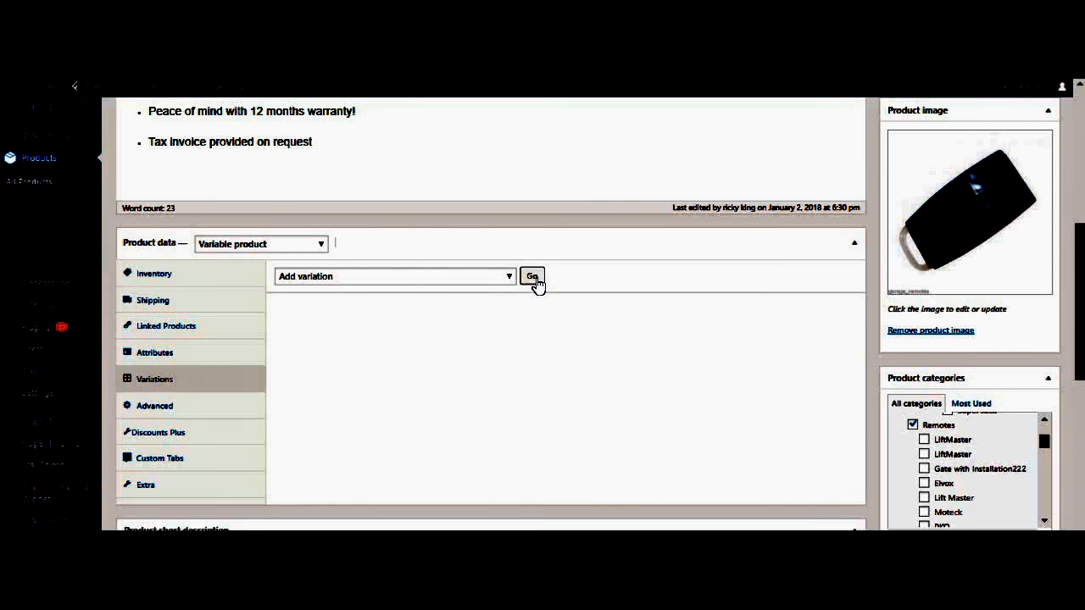
Add variation #2780 with size large and expand its details
left_click(534, 277)
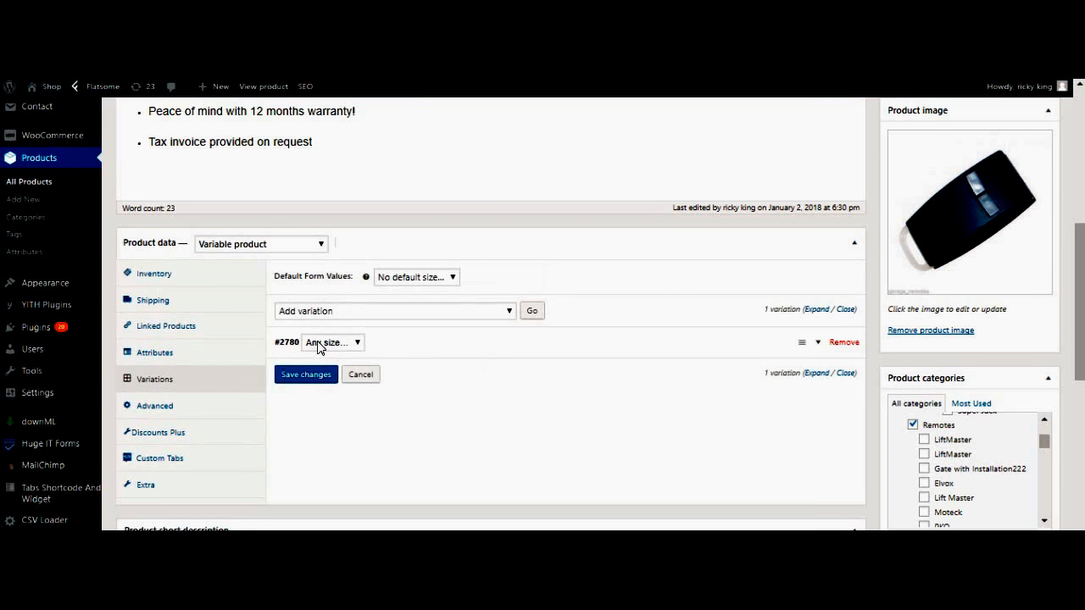
left_click(357, 344)
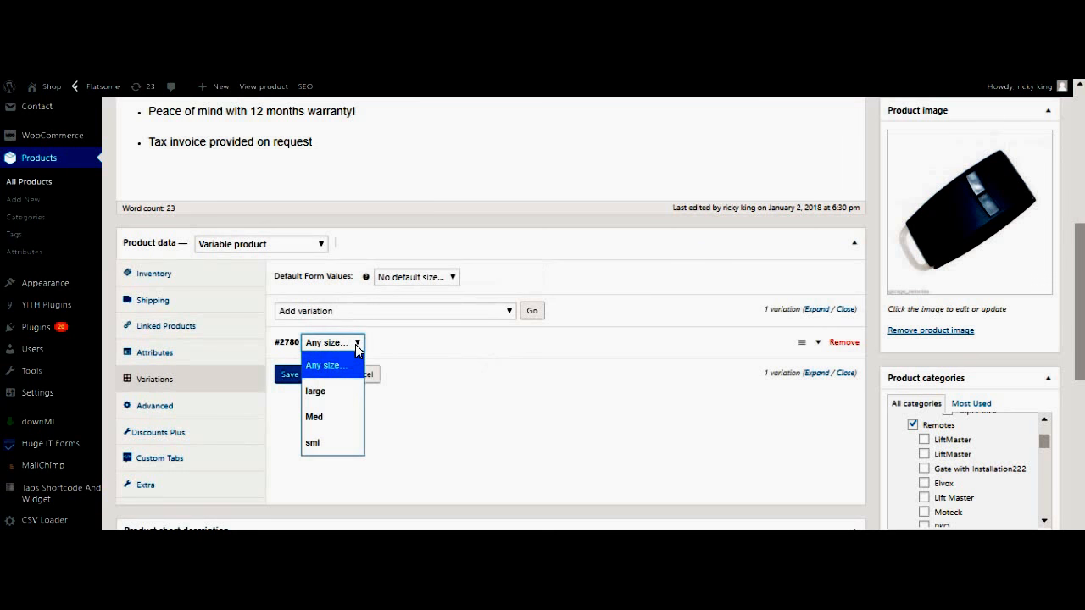
left_click(342, 395)
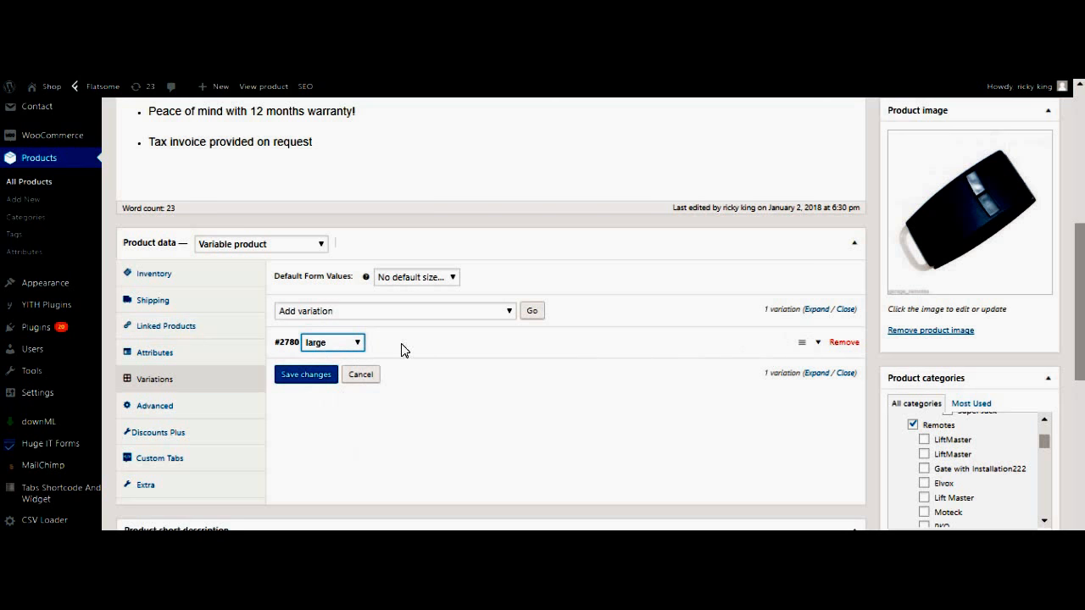
mouse_move(831, 354)
left_click(819, 348)
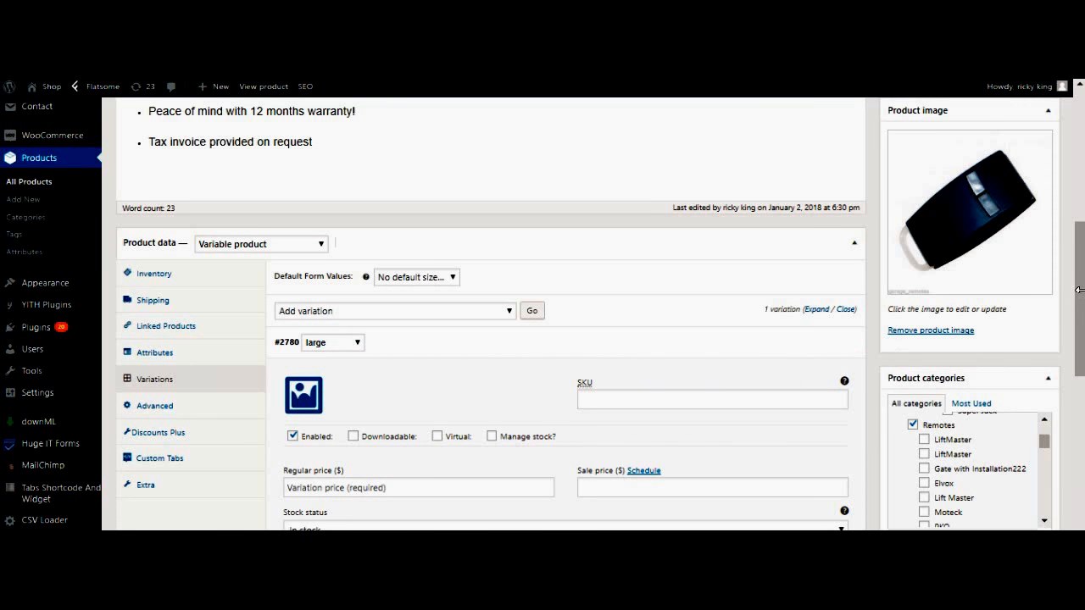
Give large variation #2780 a regular price of 9000 and save changes
left_click_drag(1079, 290, 1079, 346)
left_click(308, 317)
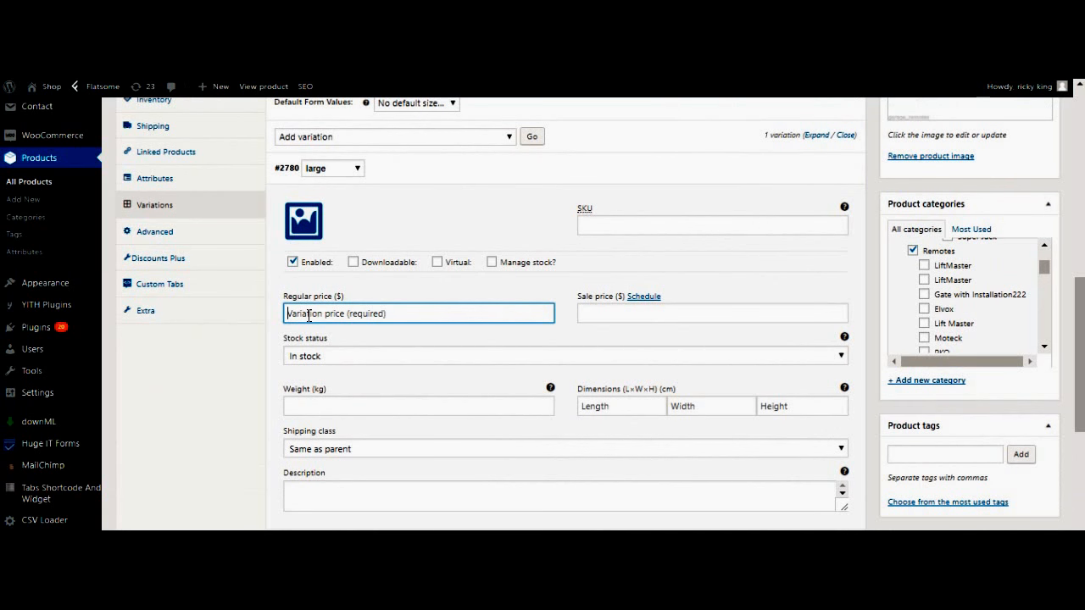
type("9000")
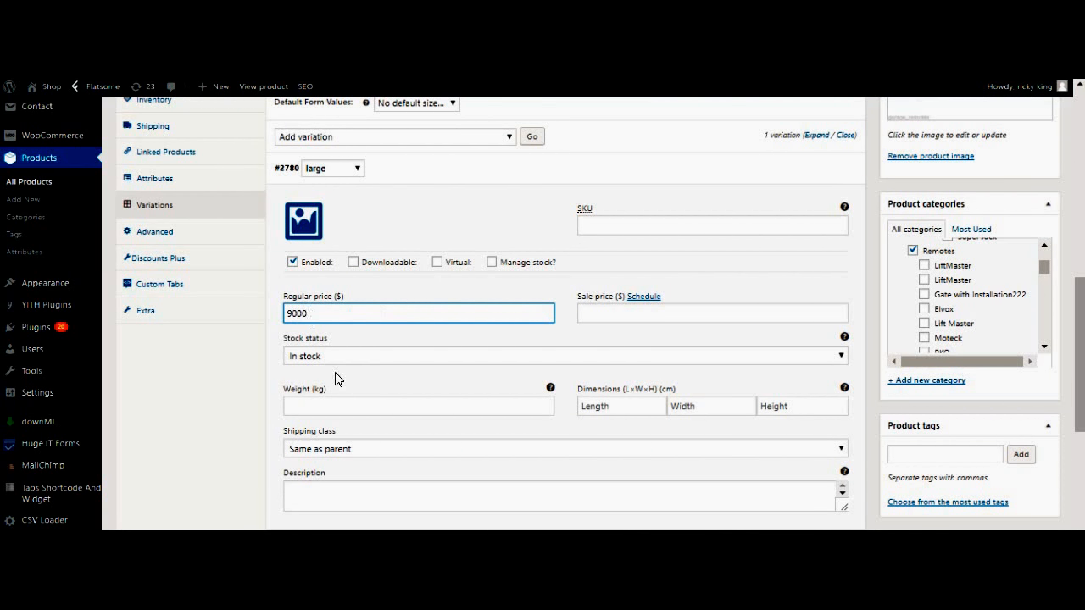
left_click(320, 527)
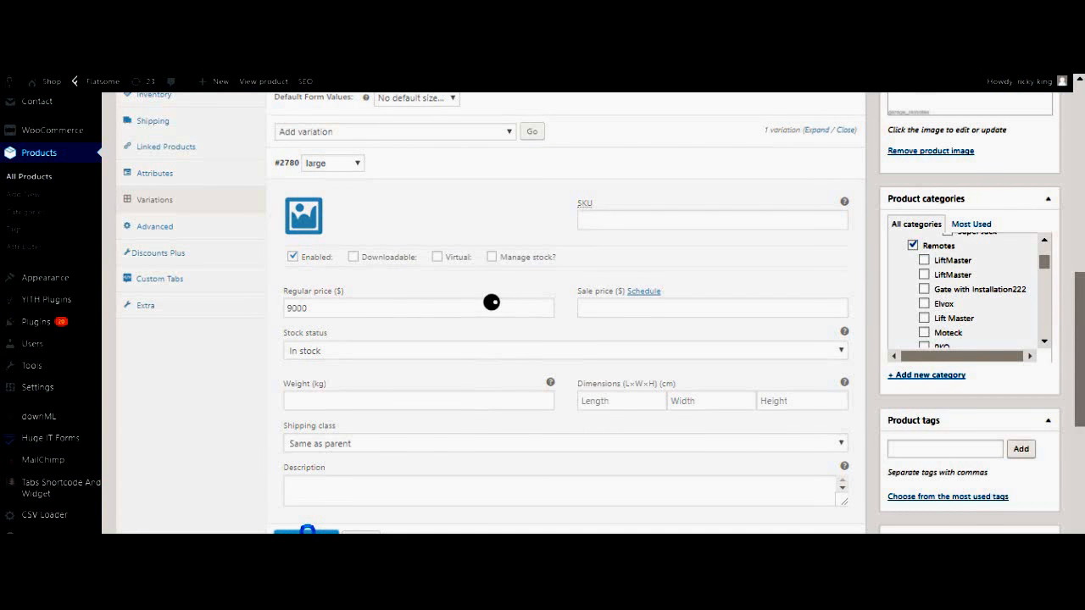
left_click(307, 533)
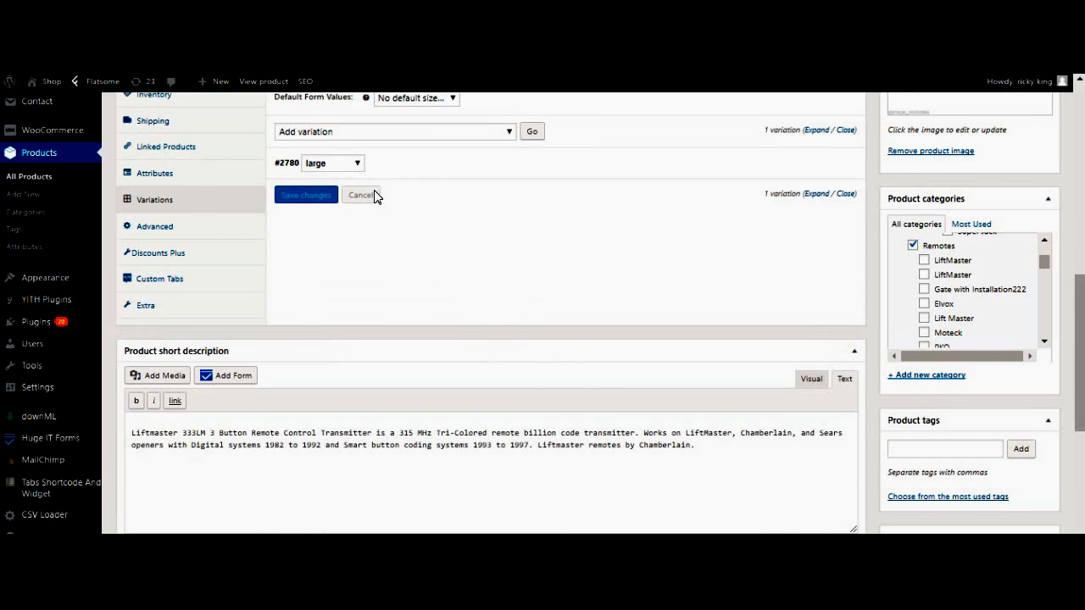
Add a second variation, #2781, with size Med
left_click(507, 134)
left_click(508, 133)
left_click(529, 134)
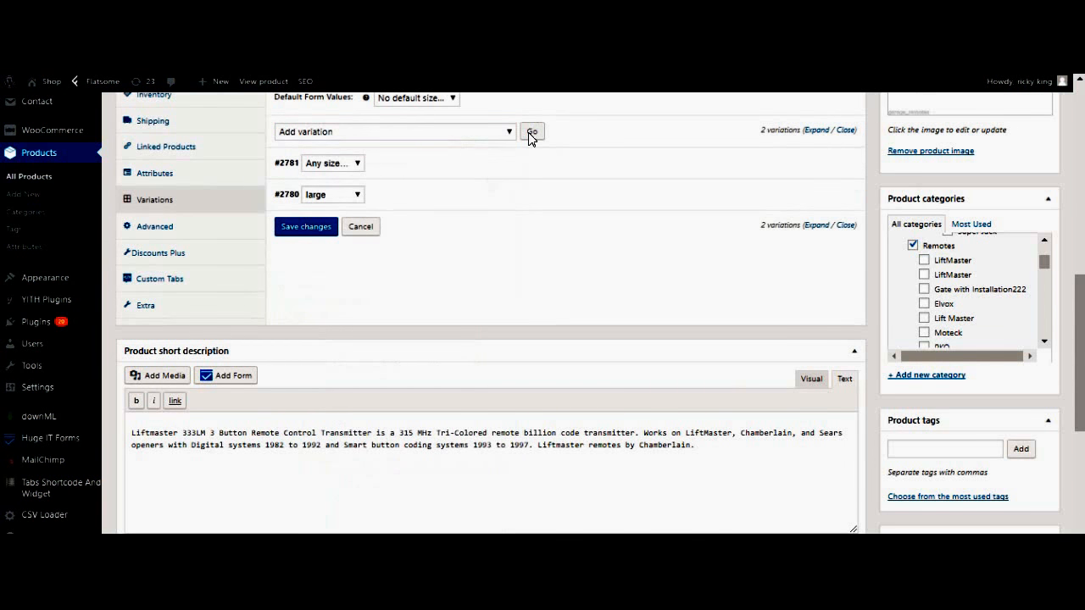
left_click(351, 164)
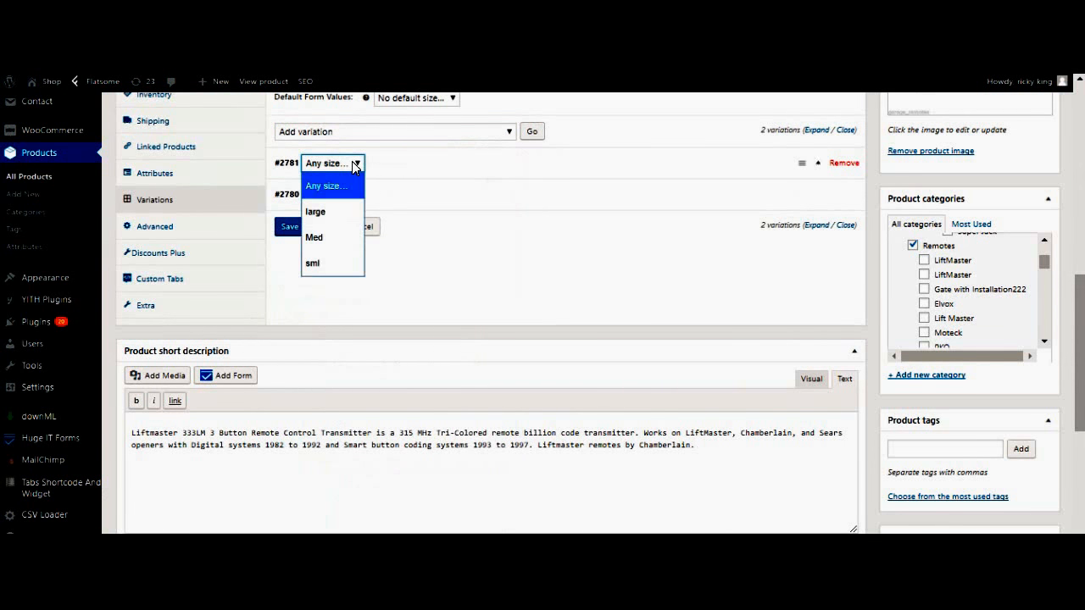
left_click(323, 242)
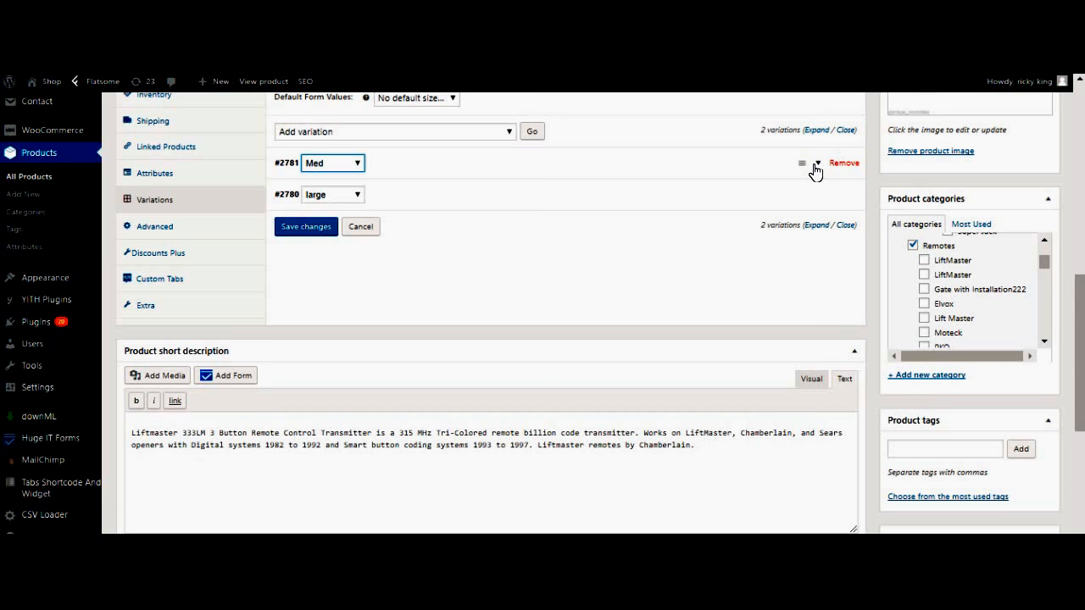
Enter 6000 as the Med variation's regular price and save changes
left_click(815, 169)
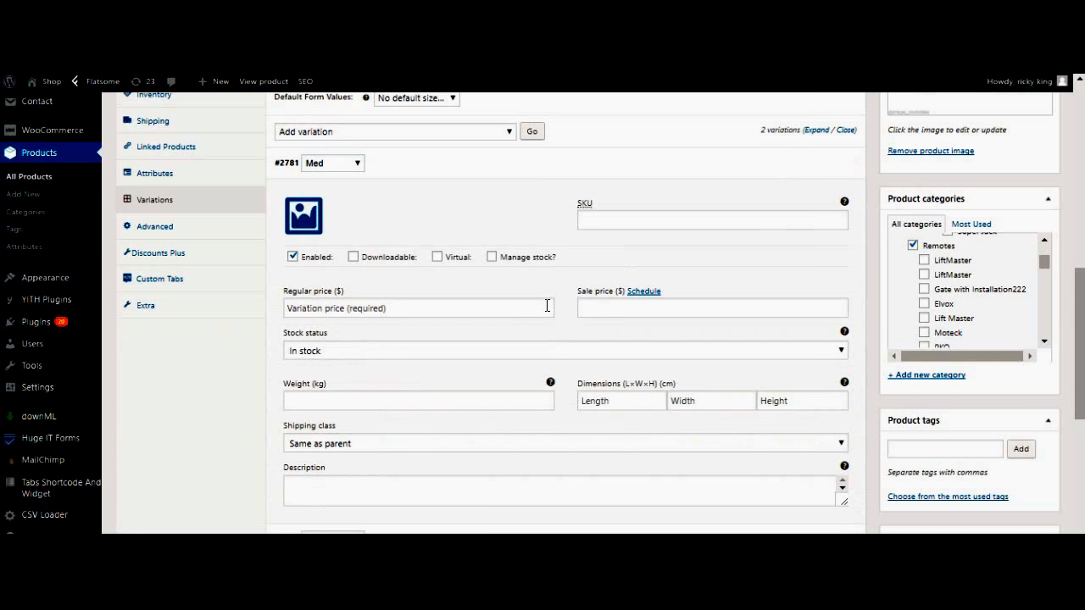
left_click(392, 311)
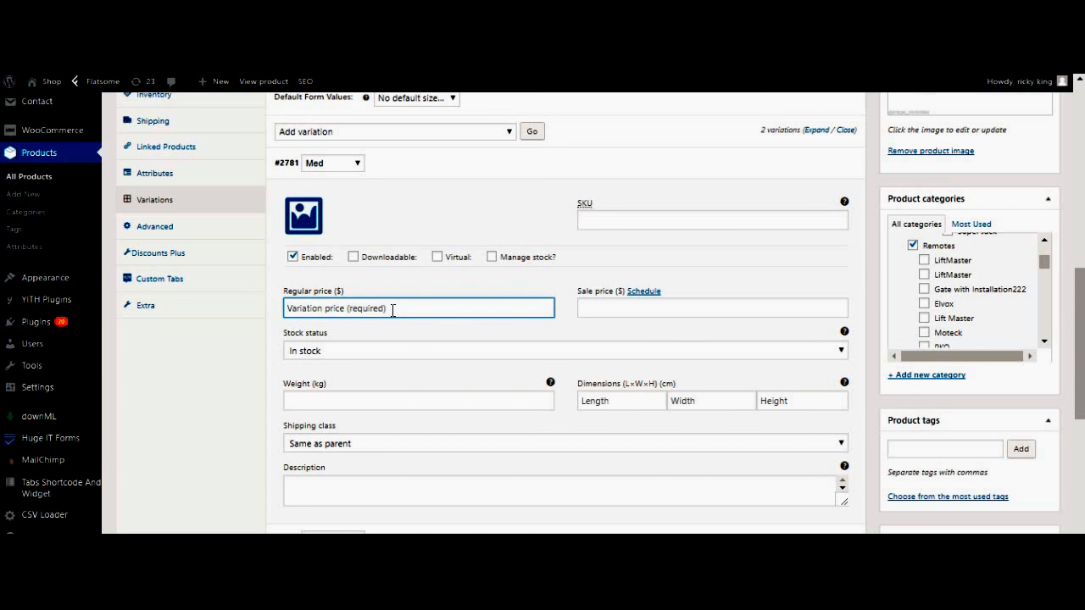
type("6000")
left_click_drag(1081, 398, 1080, 425)
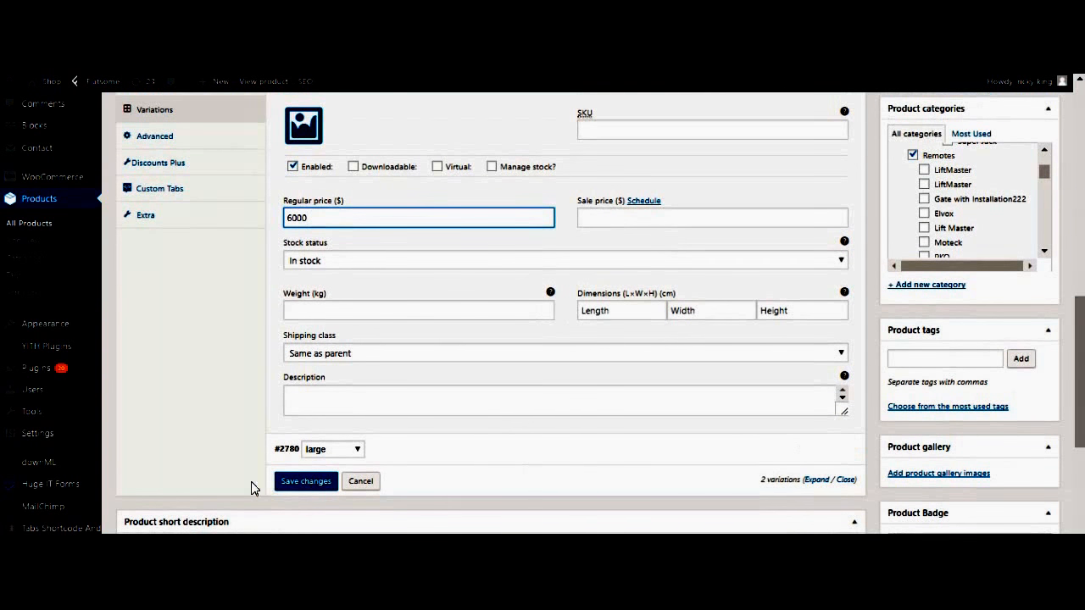
left_click(290, 483)
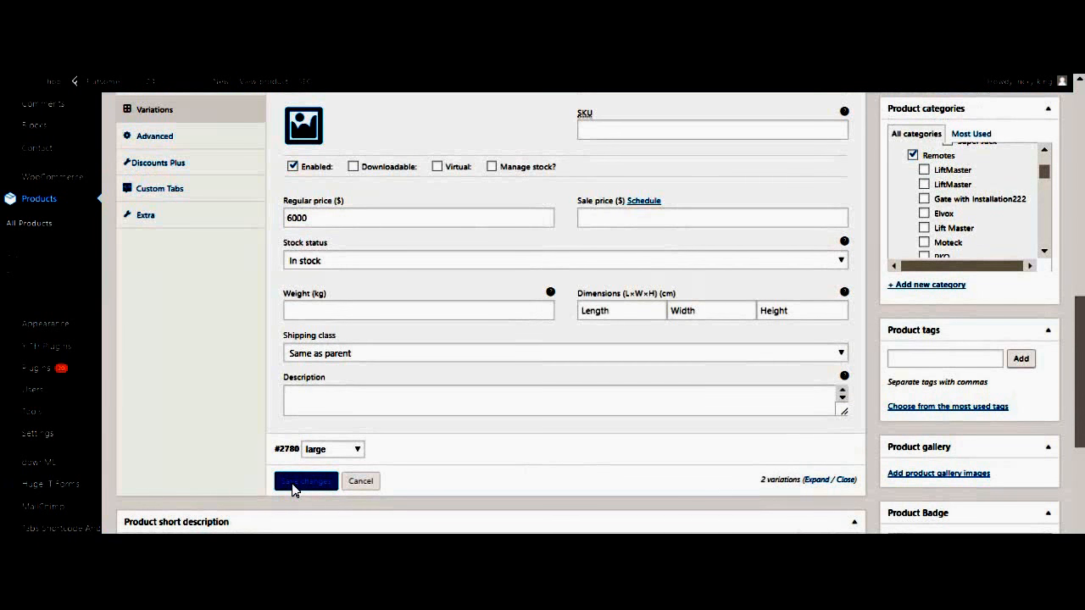
scroll(622, 369, "down", 4)
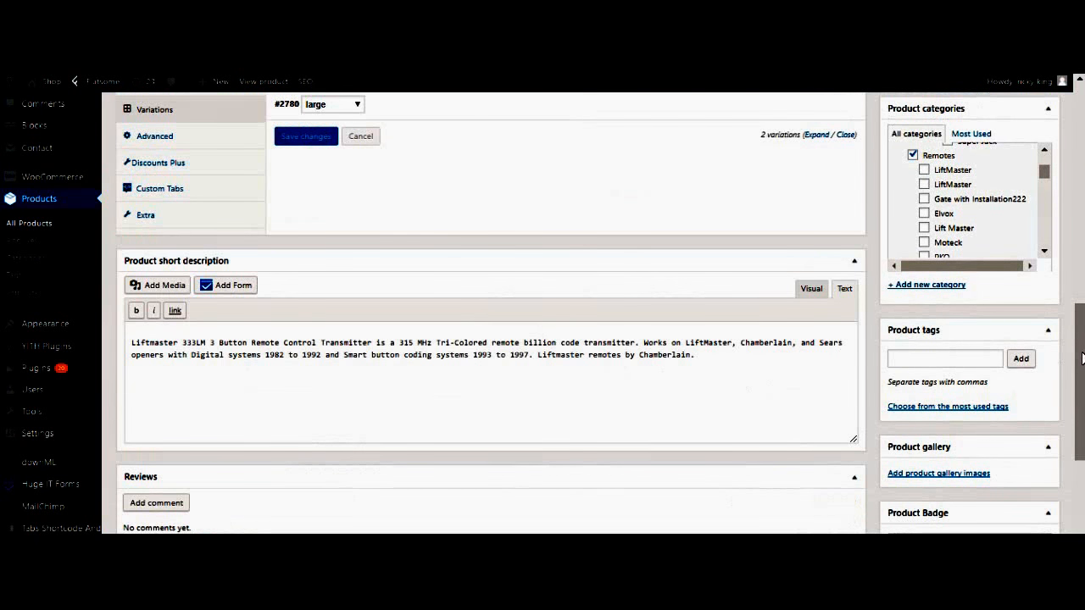
Add a third variation, #2782, with size sml
scroll(1079, 314, "up", 2)
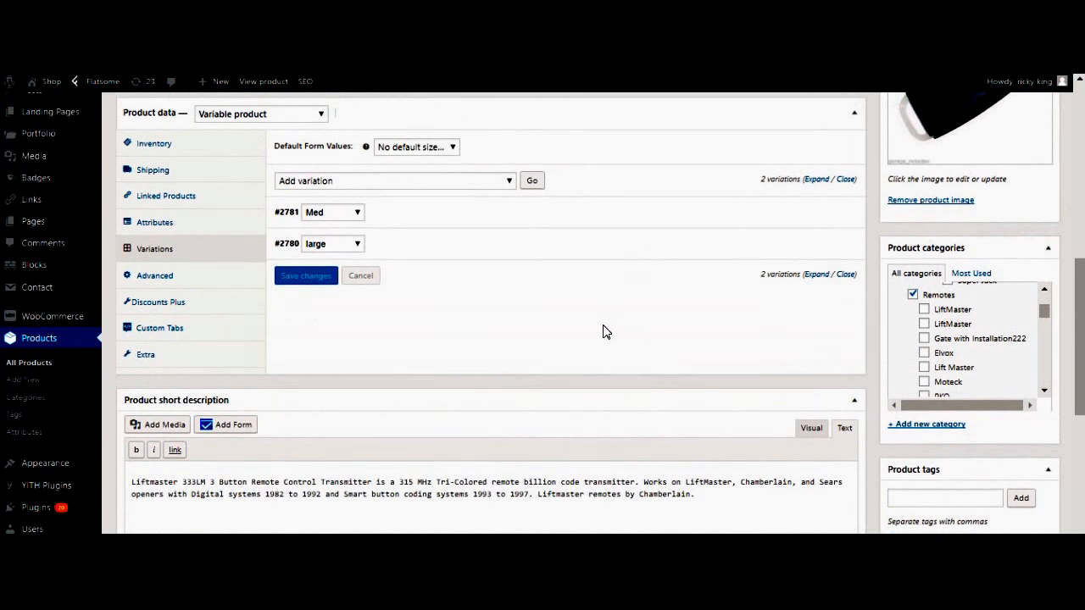
left_click(512, 183)
left_click(513, 179)
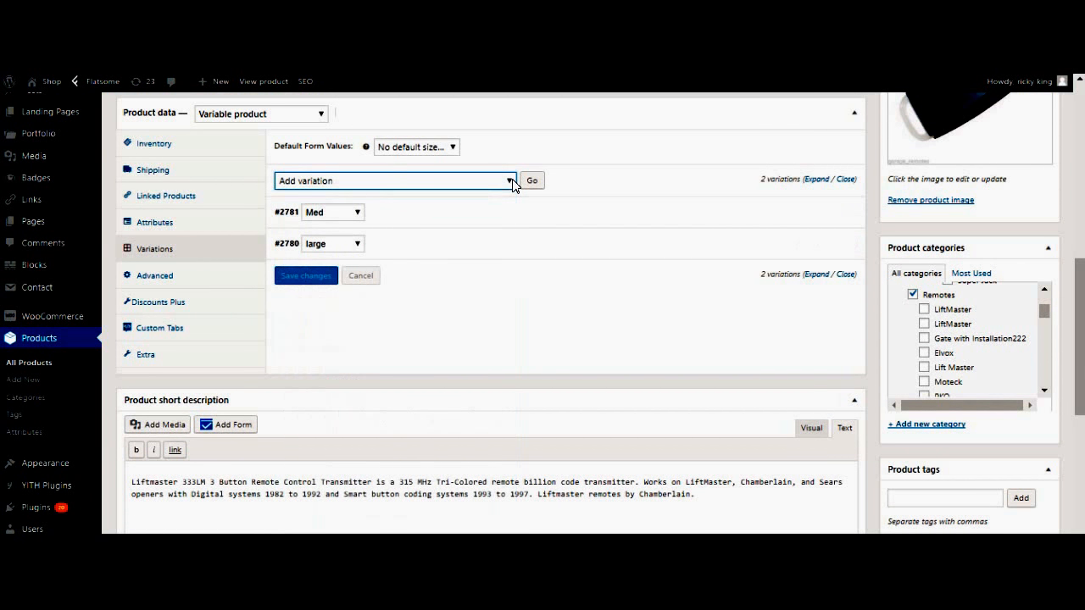
left_click(448, 148)
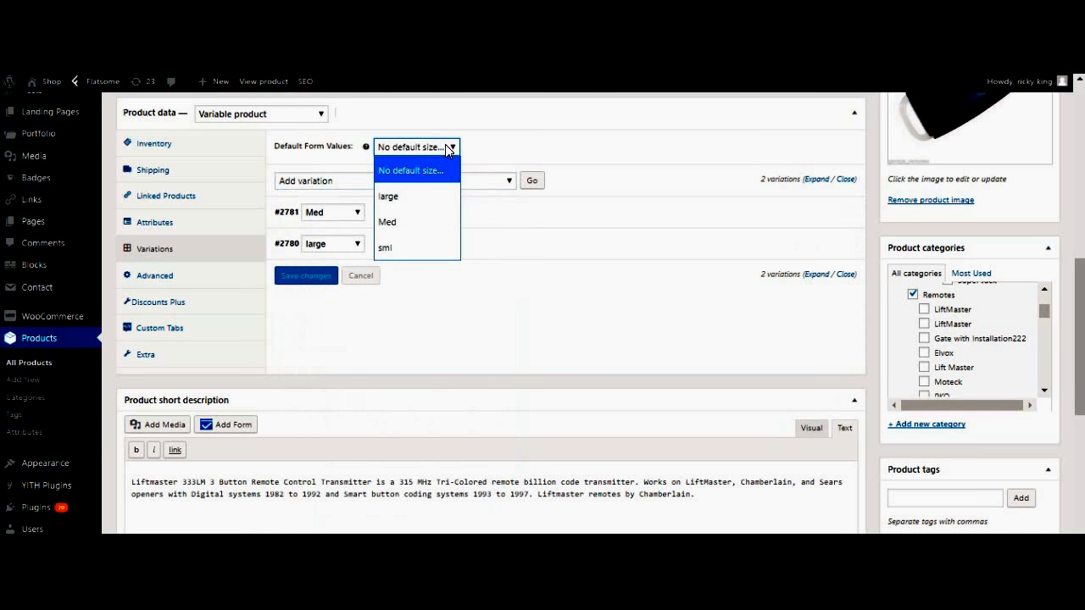
left_click(449, 148)
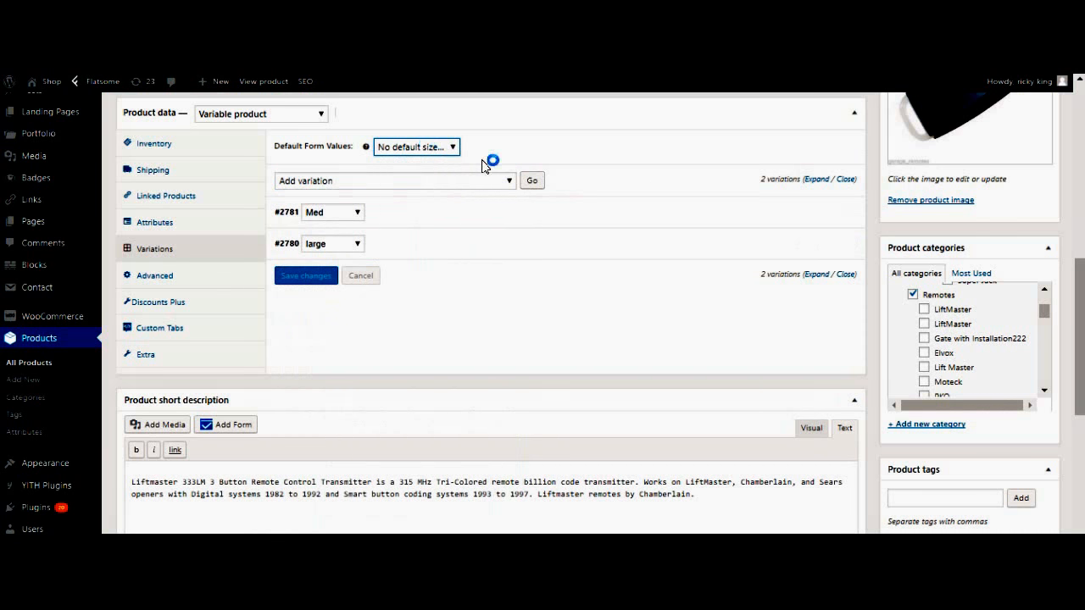
left_click(534, 183)
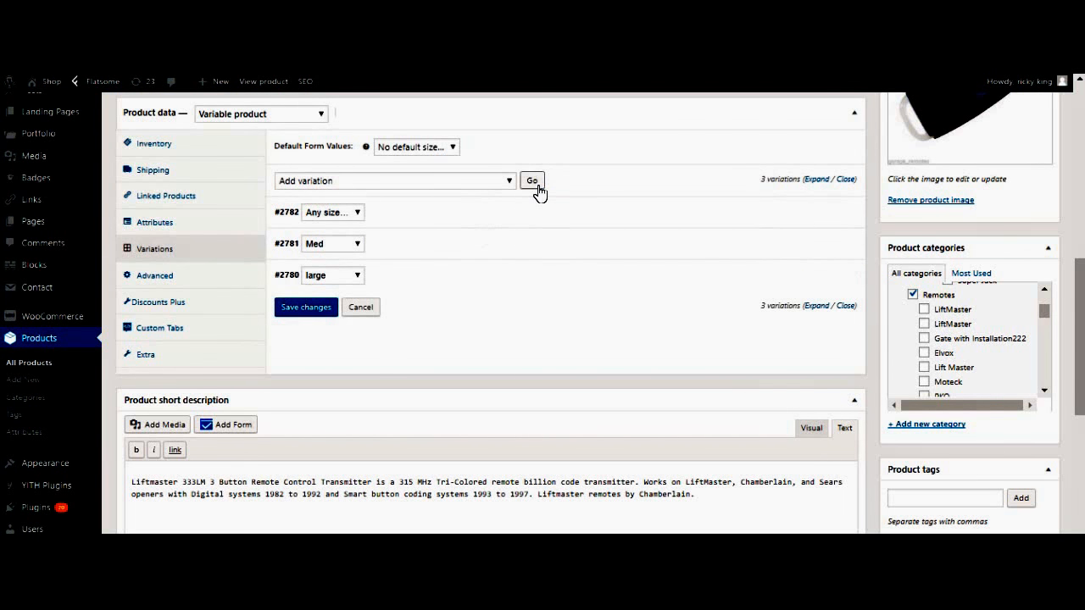
left_click(343, 216)
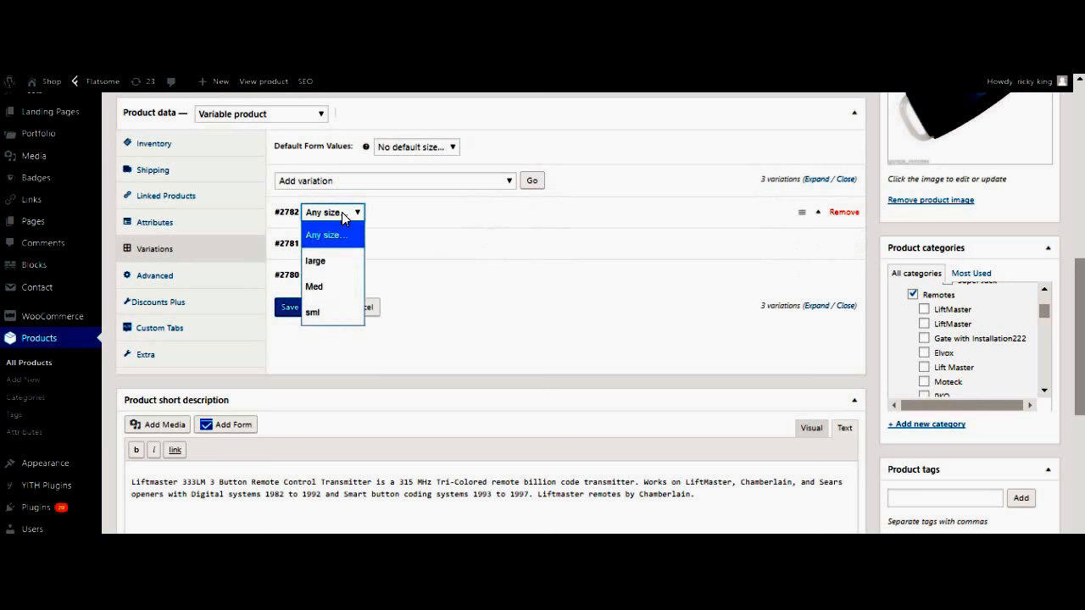
left_click(328, 312)
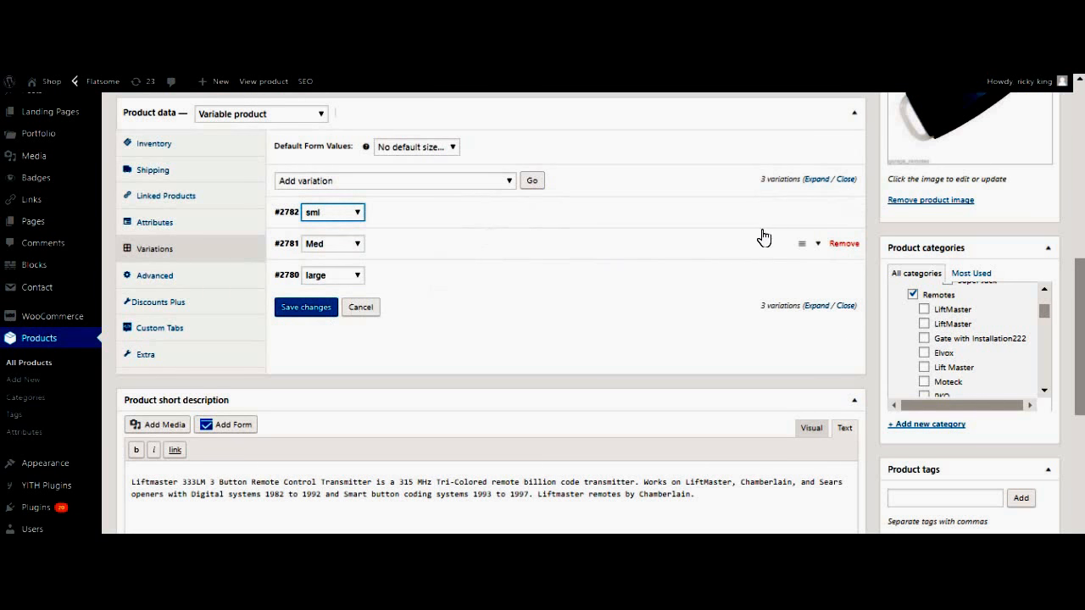
Enter 3000 as the sml variation's regular price and save changes
left_click(818, 217)
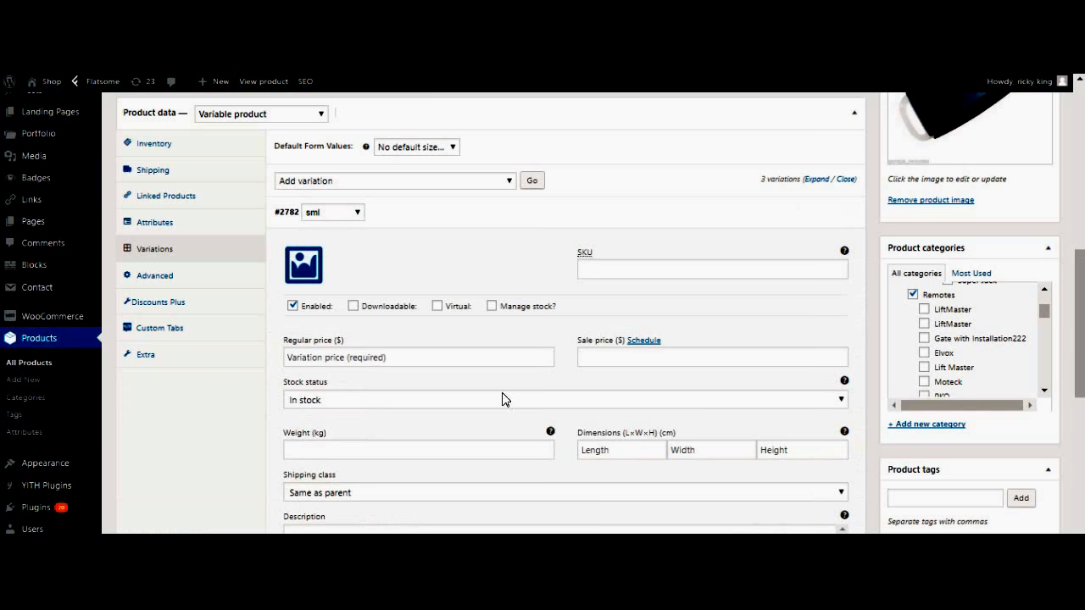
left_click(364, 366)
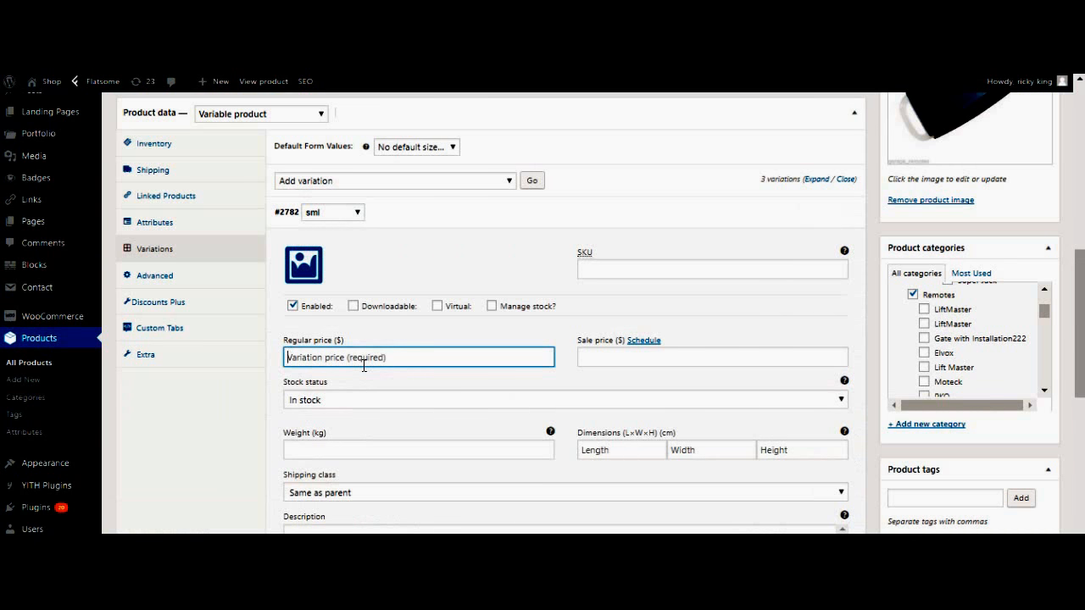
type("3000")
scroll(1081, 350, "down", 3)
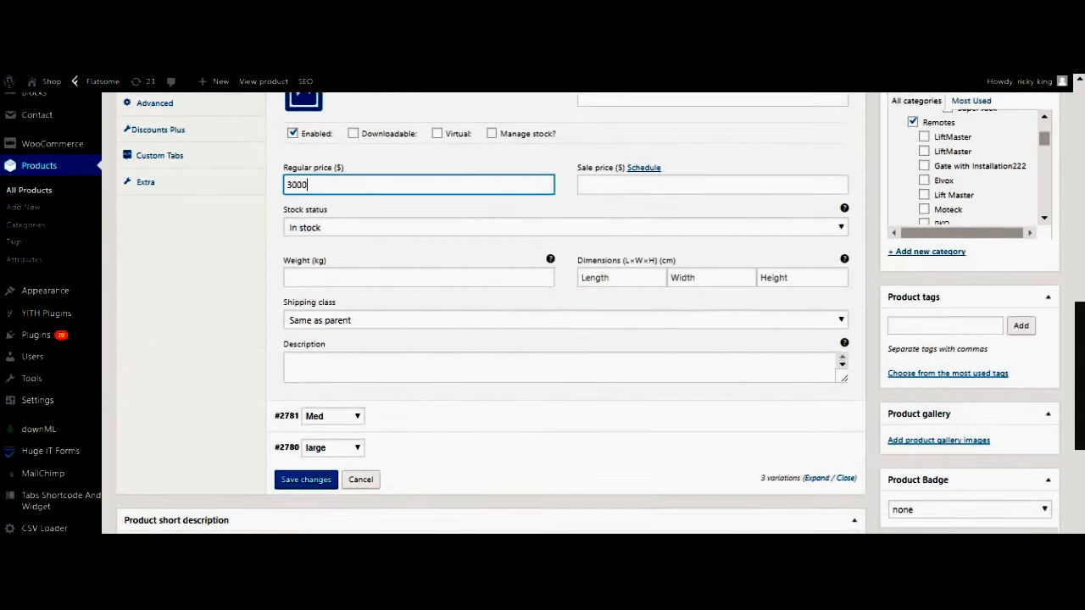
left_click(292, 428)
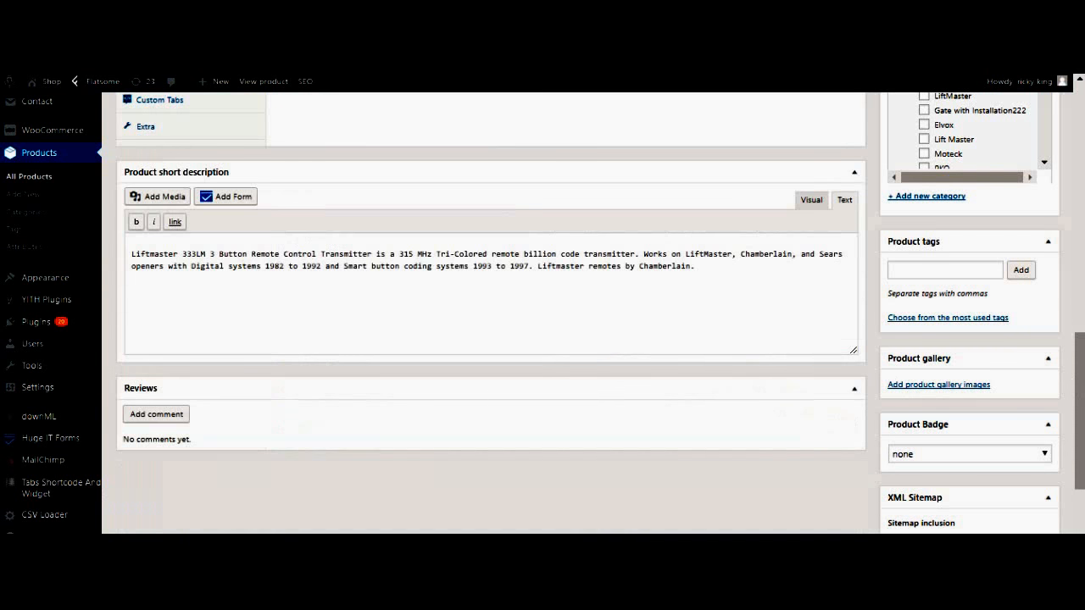
Choose sml in the Default Form Values size dropdown and save the variations
left_click_drag(1080, 383, 1078, 317)
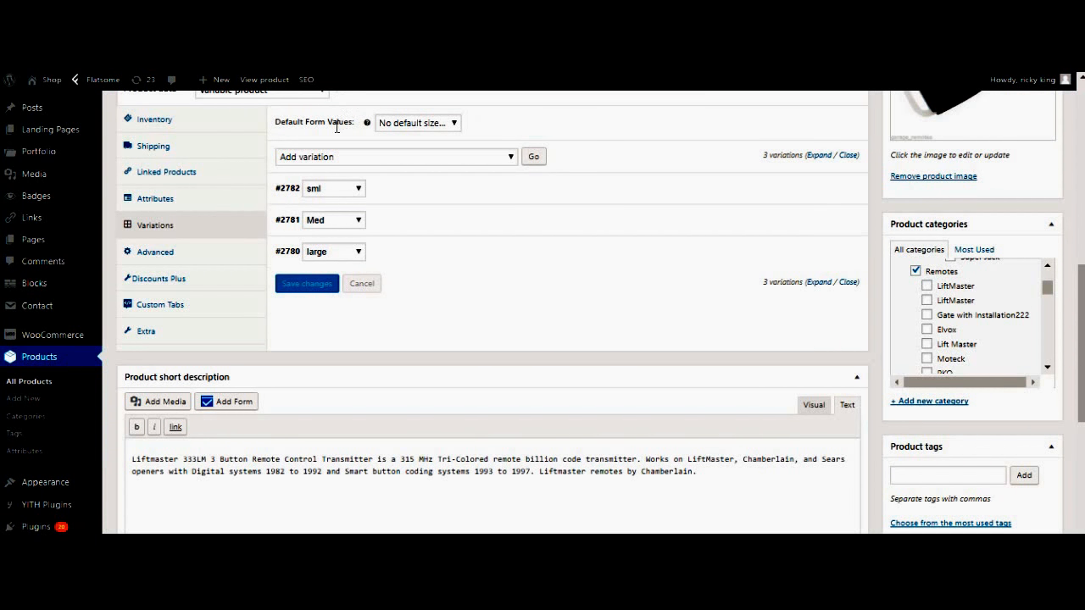
left_click_drag(1080, 273, 1079, 192)
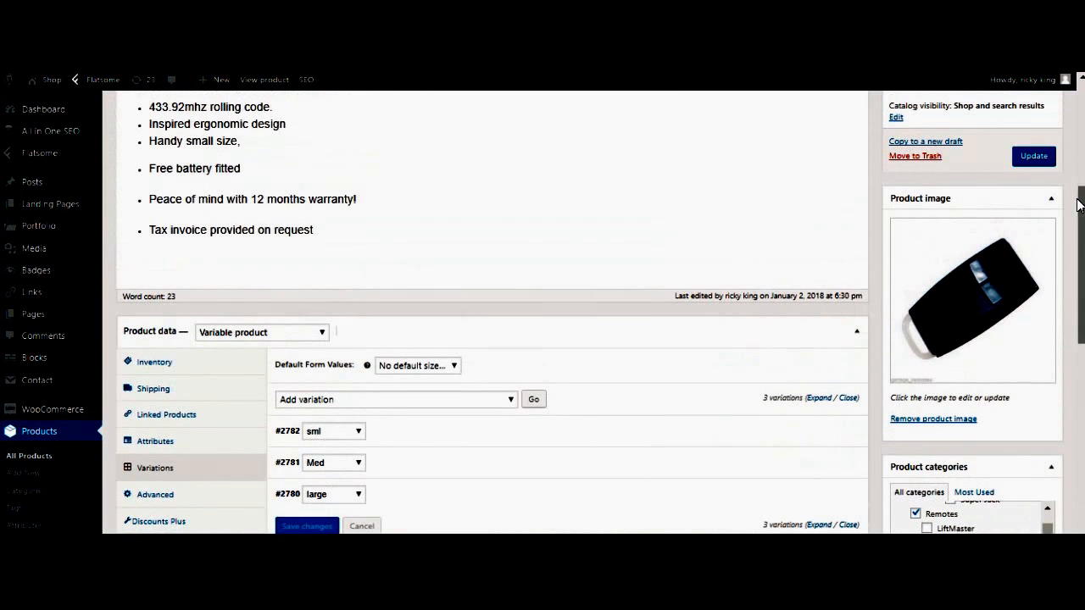
left_click(427, 369)
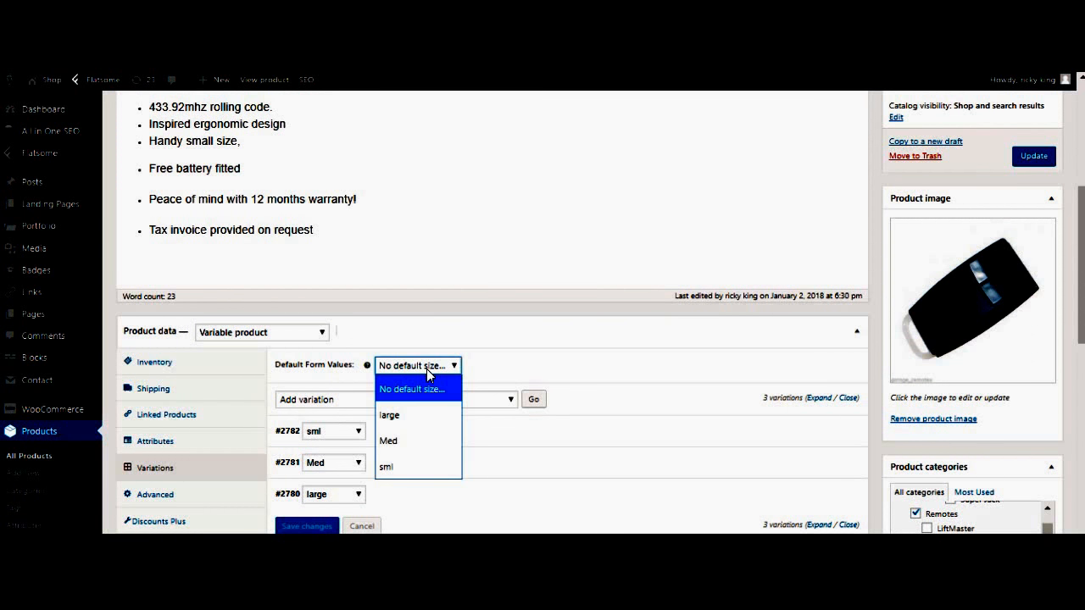
left_click(398, 465)
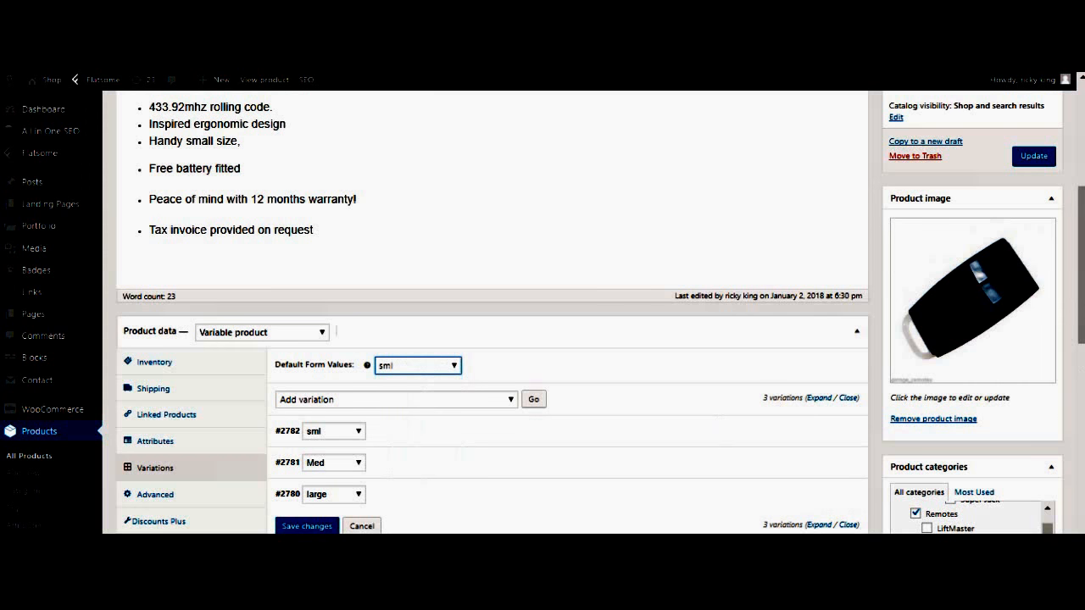
scroll(1079, 315, "down", 1)
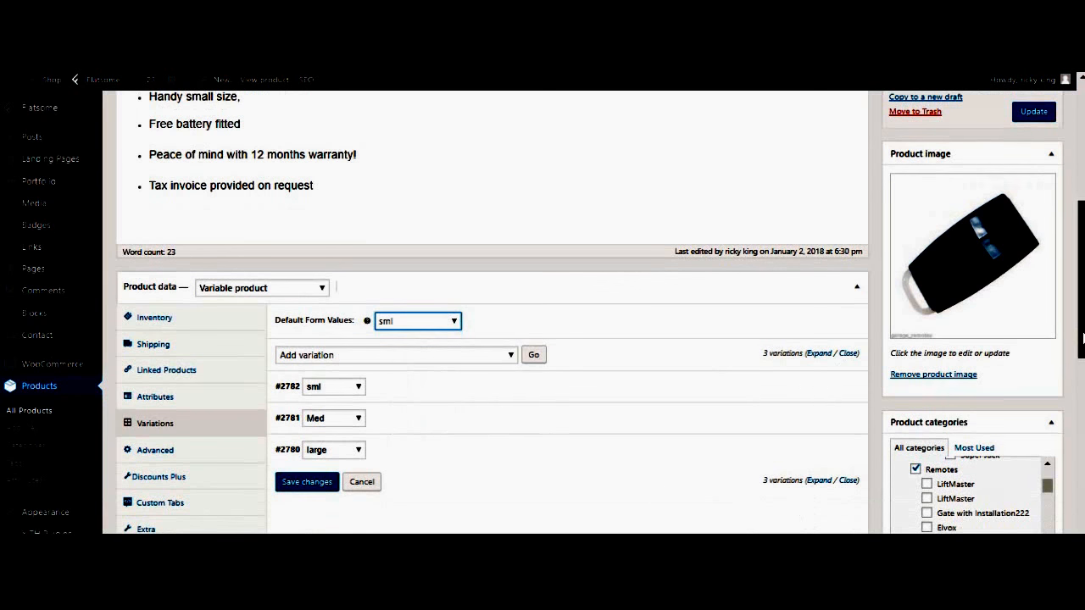
left_click(309, 480)
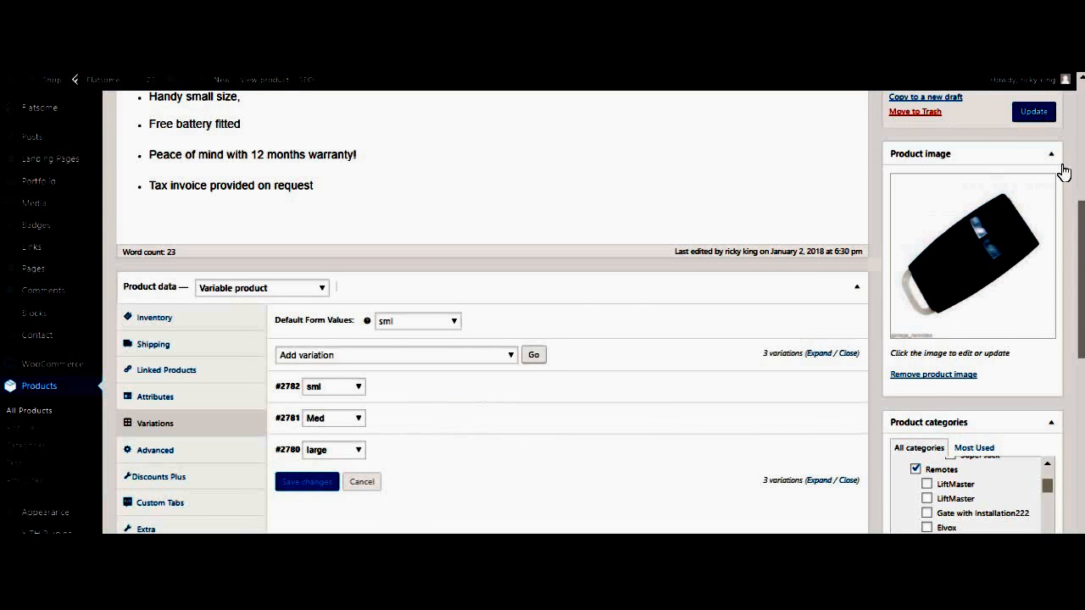
left_click_drag(1081, 234, 1079, 166)
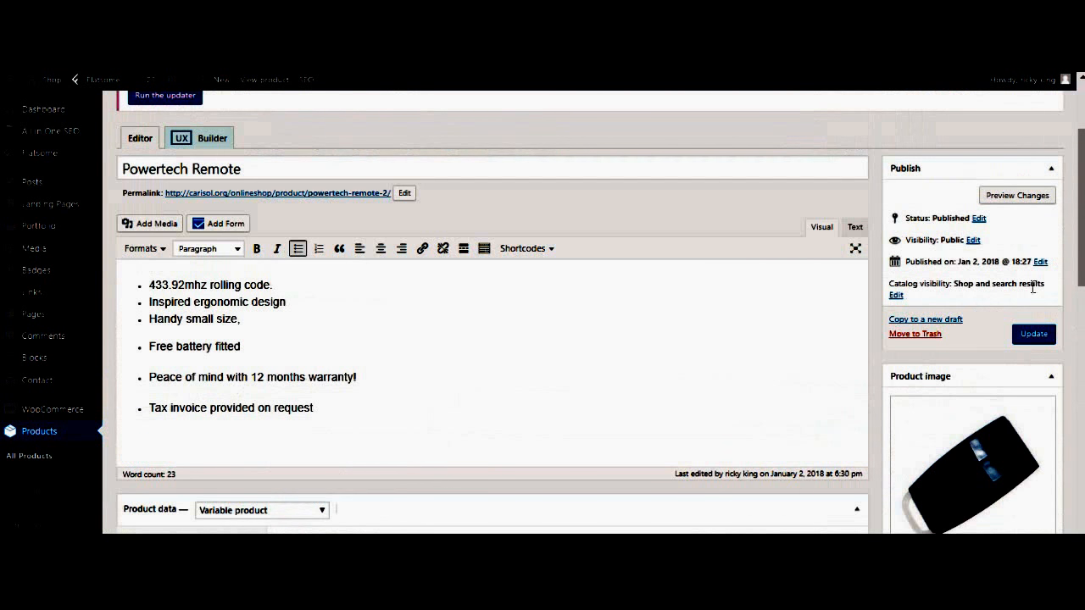
Update the published Powertech Remote product so the variation changes go live
left_click(1026, 334)
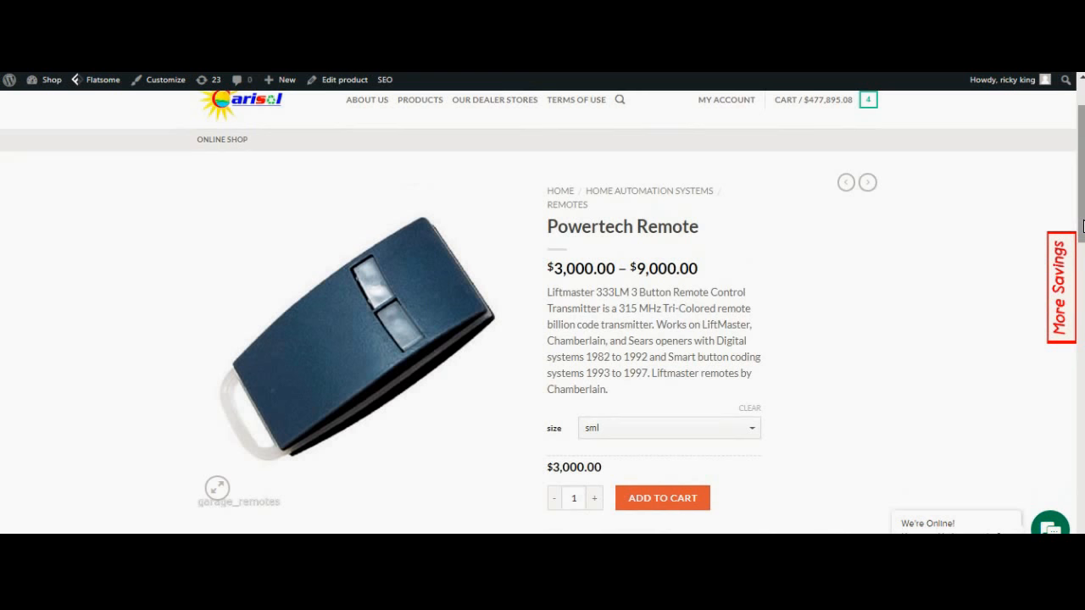
On the storefront product page, select size Med and confirm it shows $6,000.00
left_click_drag(1083, 224, 1083, 238)
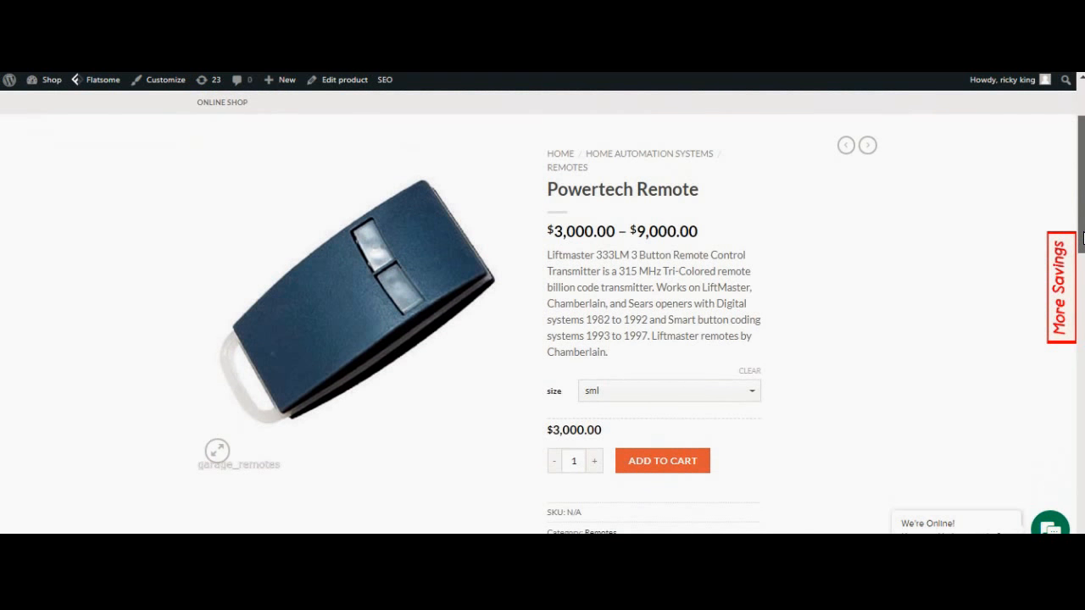
left_click_drag(1083, 238, 1084, 257)
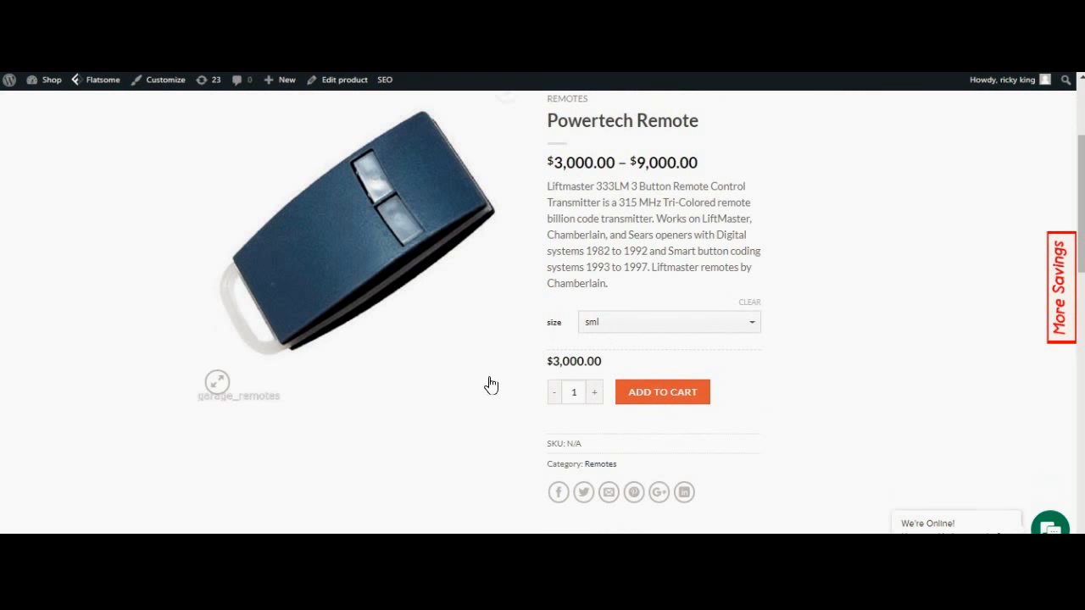
left_click(685, 332)
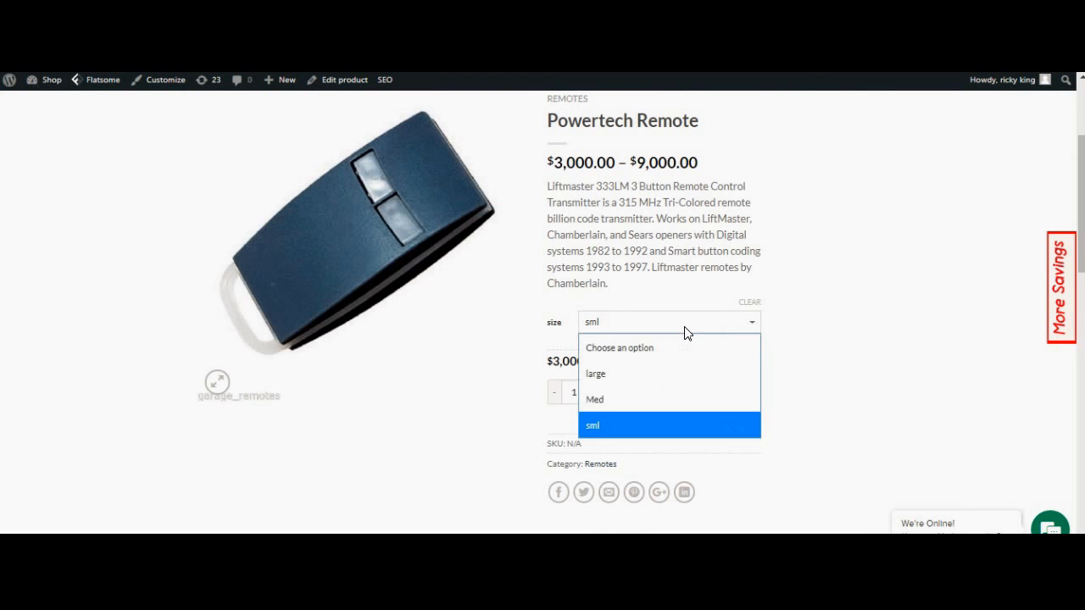
left_click(634, 397)
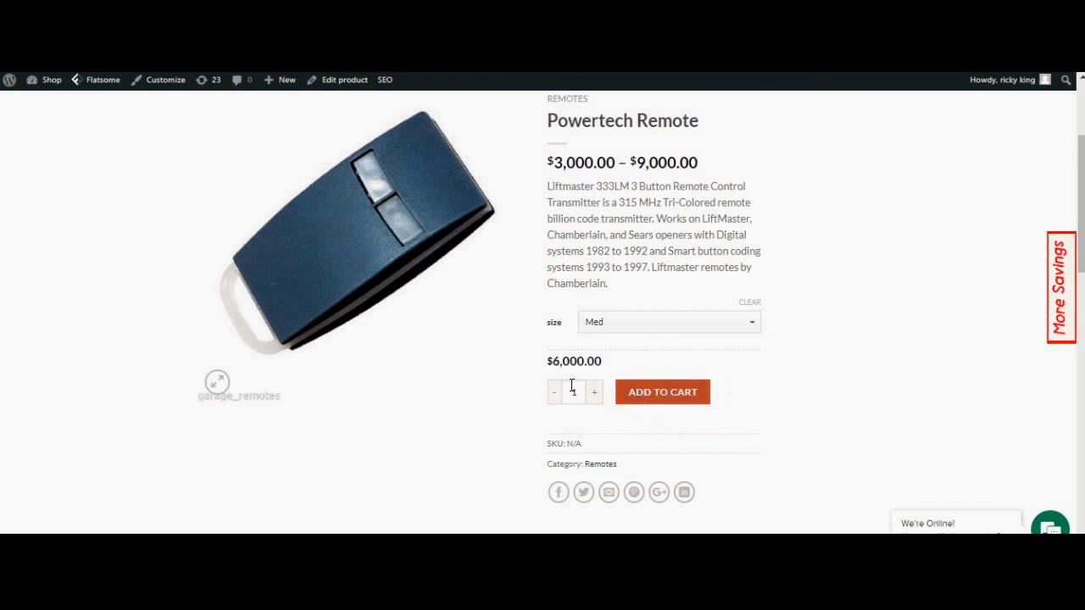
Dismiss the newsletter popup and select size large, showing $9,000.00
left_click(726, 322)
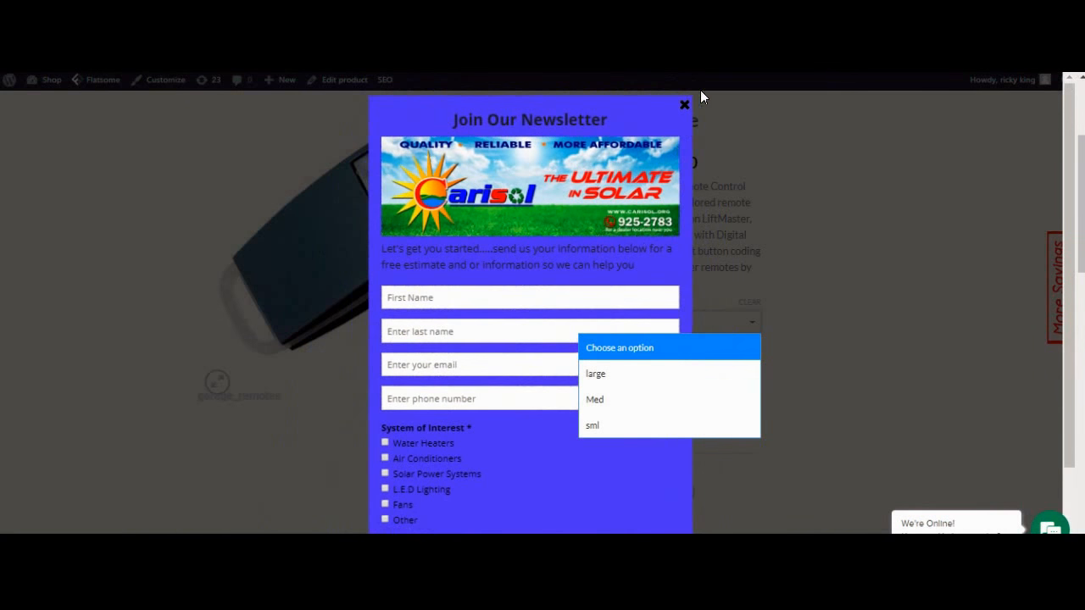
left_click(685, 106)
left_click(713, 322)
left_click(670, 374)
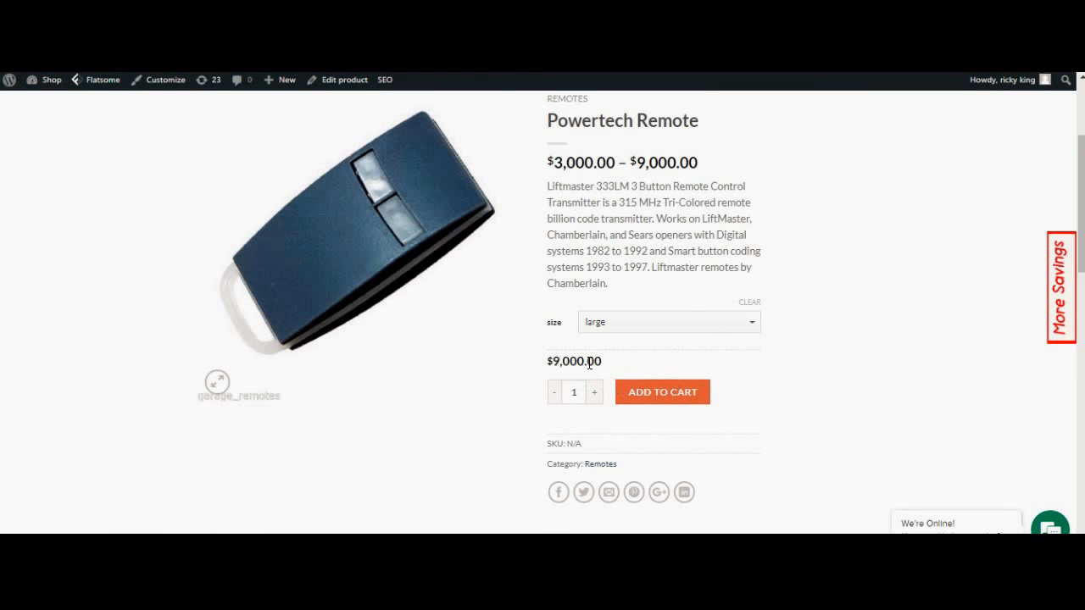